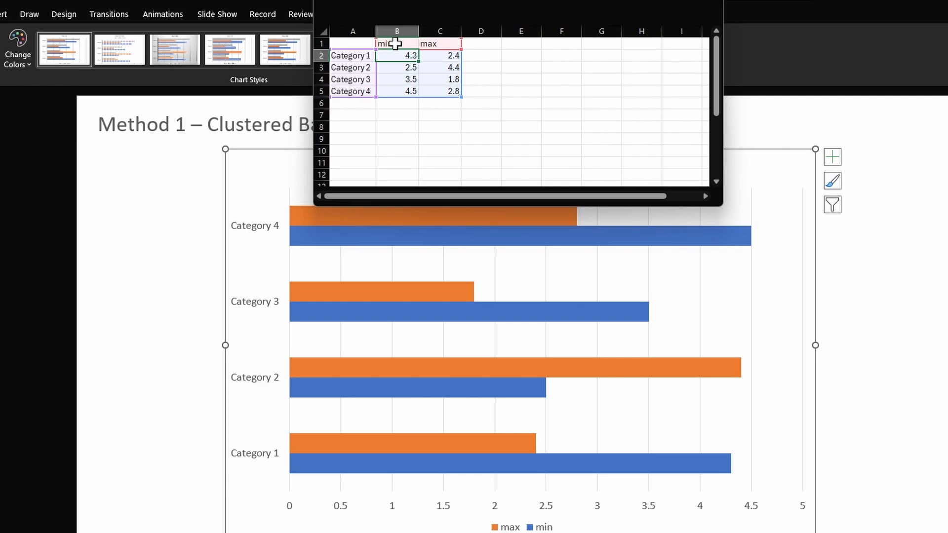
- Copy the min values from B2:B5 into the empty cells E2:E5 of the chart data sheet
{"action": "key", "text": "ctrl+shift+Down"}
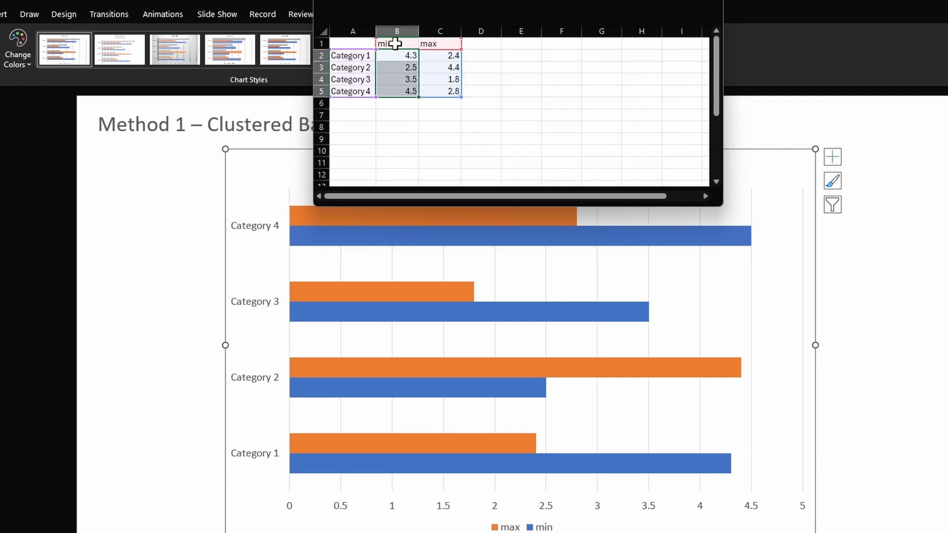
{"action": "key", "text": "ctrl+c"}
{"action": "key", "text": "Right"}
{"action": "key", "text": "Right"}
{"action": "key", "text": "Right"}
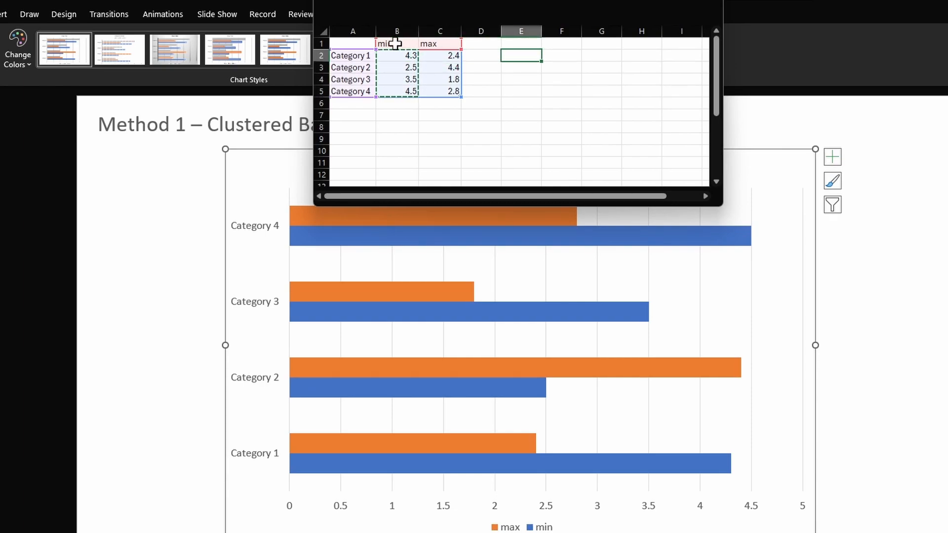
{"action": "key", "text": "ctrl+v"}
- Copy the max values from C2:C5 over the min values in B2:B5
{"action": "key", "text": "Left"}
{"action": "key", "text": "Left"}
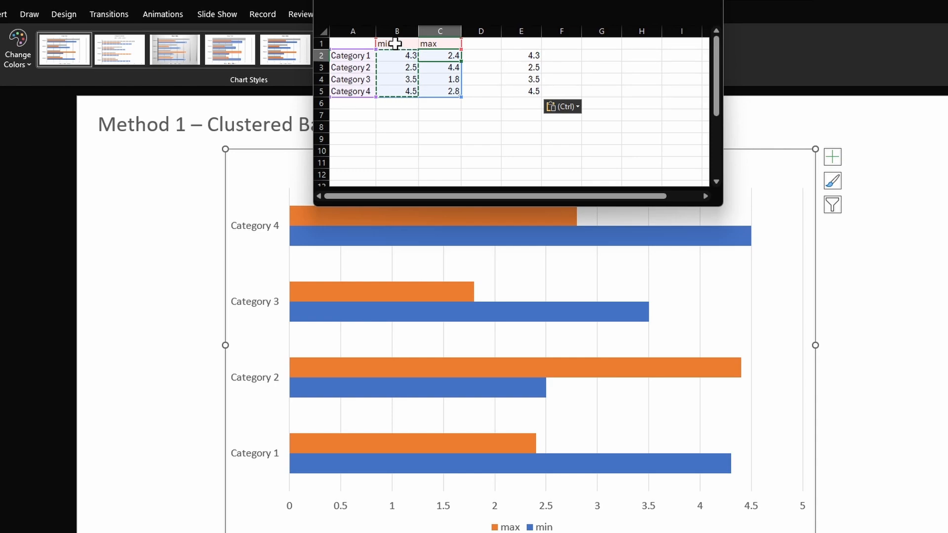
{"action": "key", "text": "ctrl+shift+Down"}
{"action": "key", "text": "ctrl+c"}
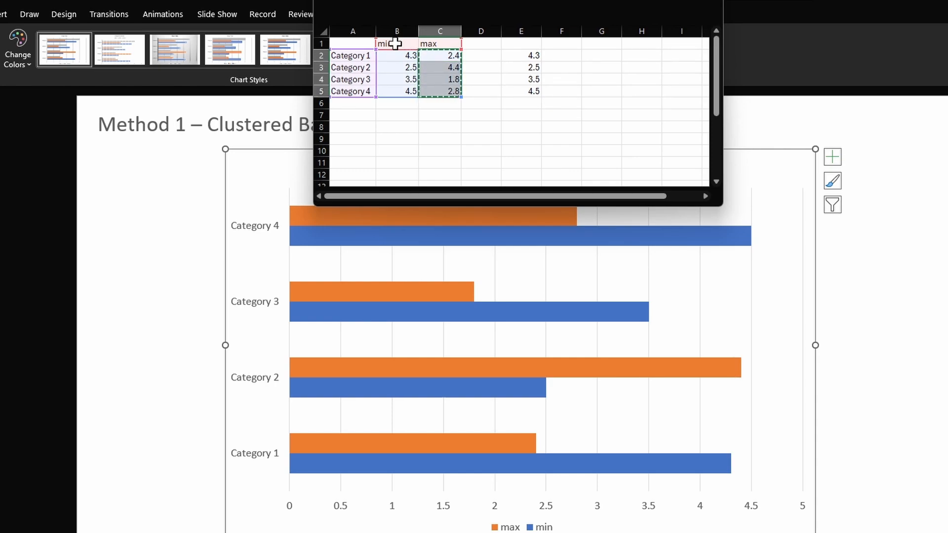
{"action": "key", "text": "Left"}
{"action": "key", "text": "ctrl+v"}
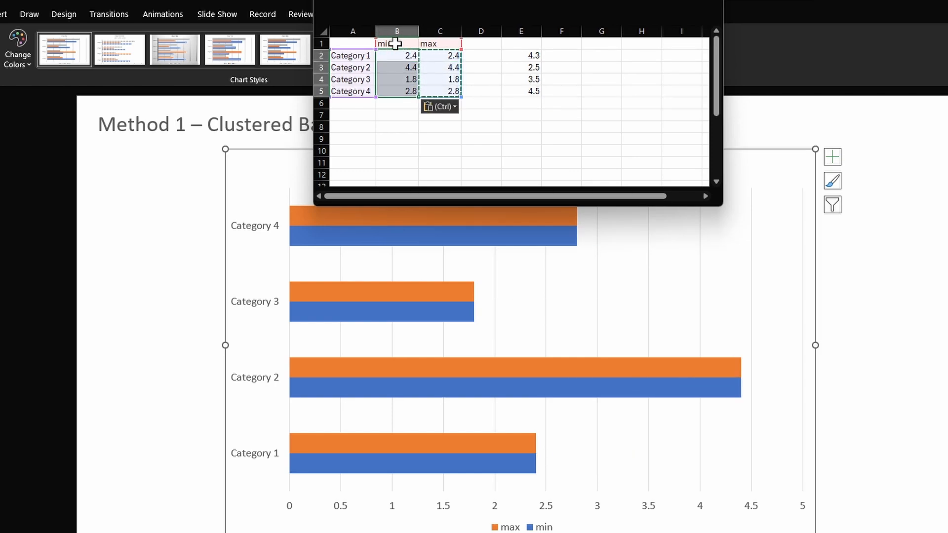
- Copy the stored values from E2:E5 into the max column, cells C2:C5
{"action": "key", "text": "Right"}
{"action": "key", "text": "Right"}
{"action": "key", "text": "Right"}
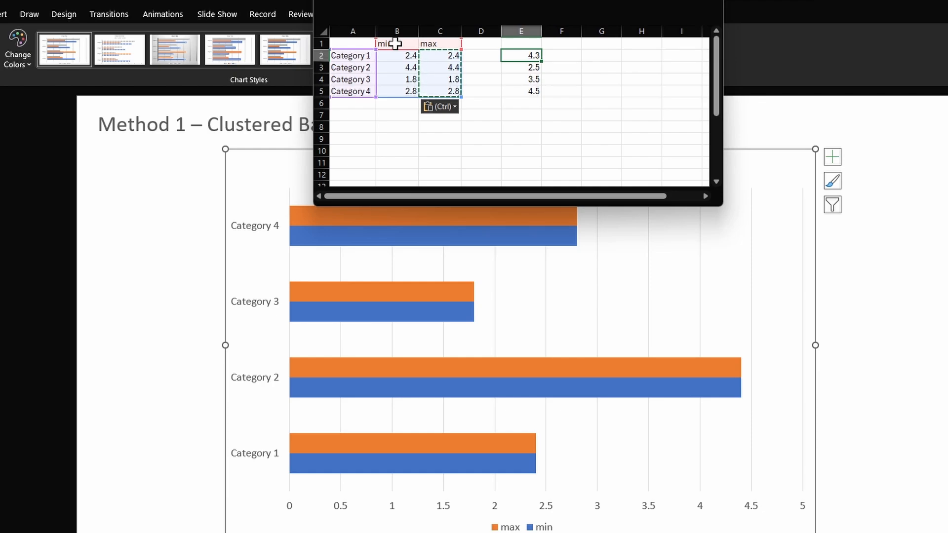
{"action": "key", "text": "shift+Down"}
{"action": "key", "text": "shift+Down"}
{"action": "key", "text": "shift+Down"}
{"action": "key", "text": "ctrl+c"}
{"action": "key", "text": "Left"}
{"action": "key", "text": "Left"}
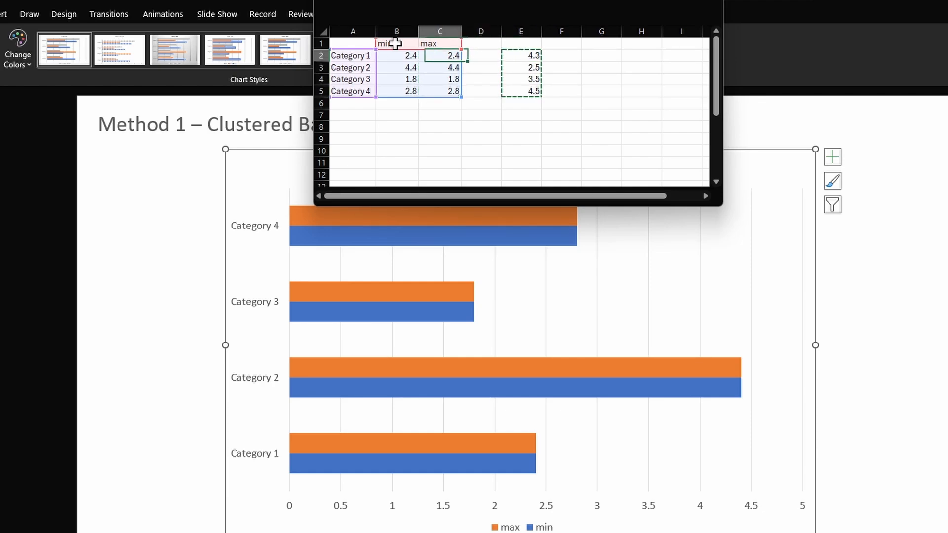
{"action": "key", "text": "ctrl+v"}
- Set Category 2's max value to 4.4 and its min value to 2.5
{"action": "key", "text": "Down"}
{"action": "type", "text": "4."}
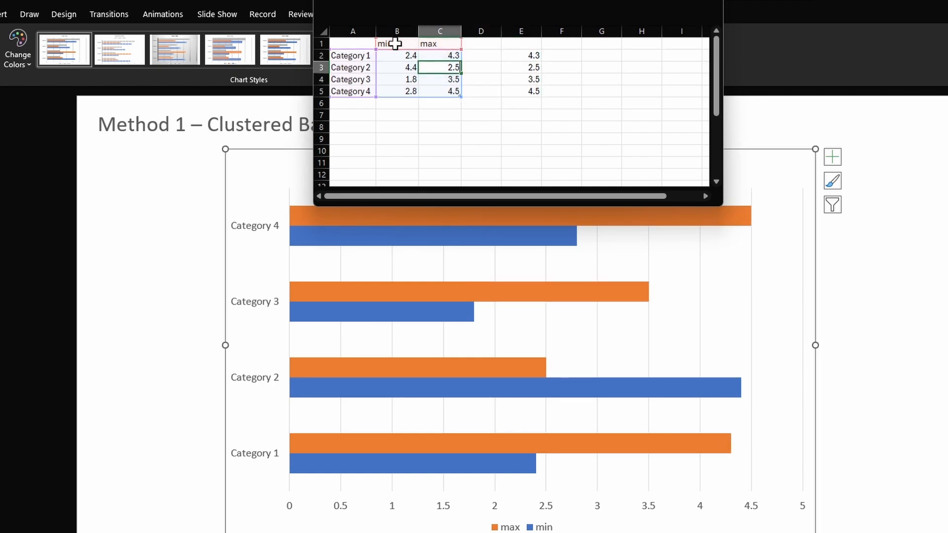
{"action": "key", "text": "Return"}
{"action": "key", "text": "Up"}
{"action": "key", "text": "Left"}
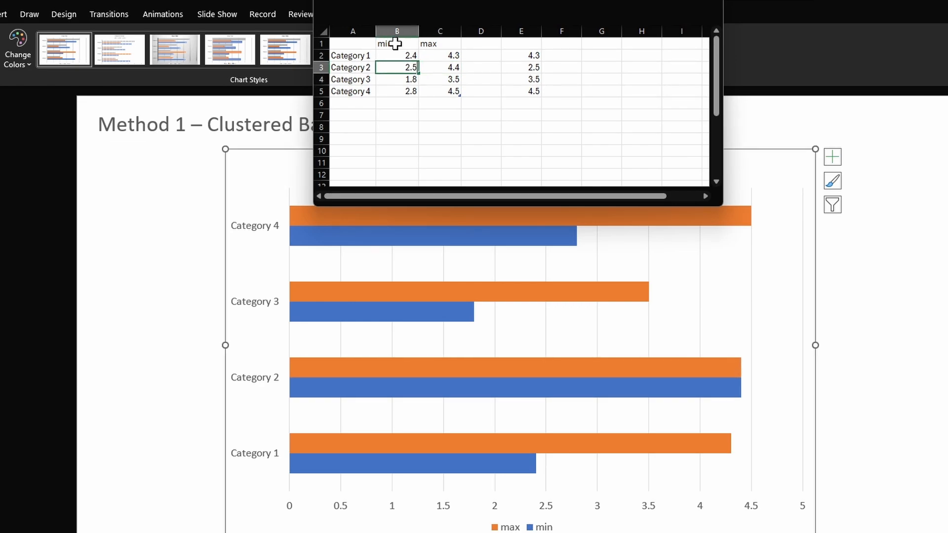
{"action": "type", "text": "2.5"}
{"action": "key", "text": "Right"}
- Clear the helper values in E2:E5 and close the chart data sheet
{"action": "key", "text": "Up"}
{"action": "key", "text": "Right"}
{"action": "key", "text": "Right"}
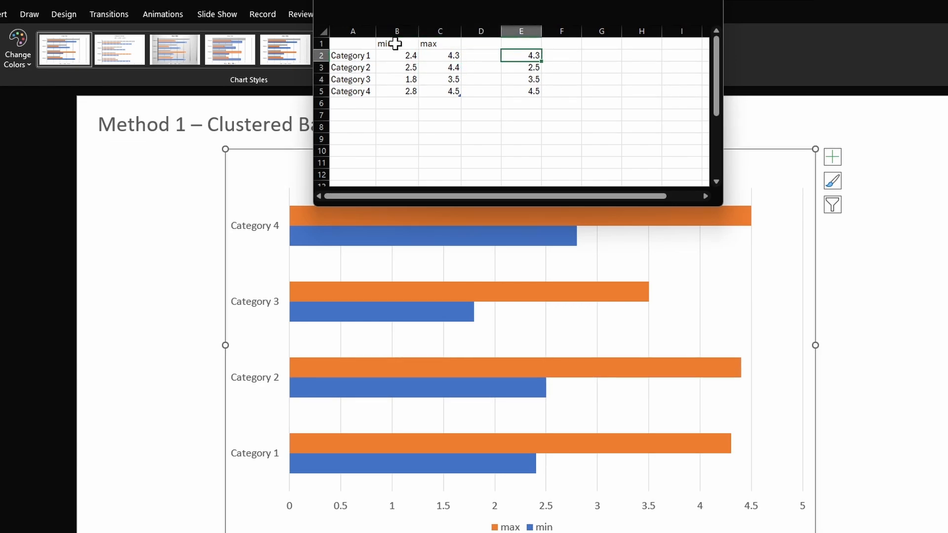
{"action": "key", "text": "ctrl+shift+Down"}
{"action": "key", "text": "Delete"}
{"action": "left_click", "coordinate": [439, 151]}
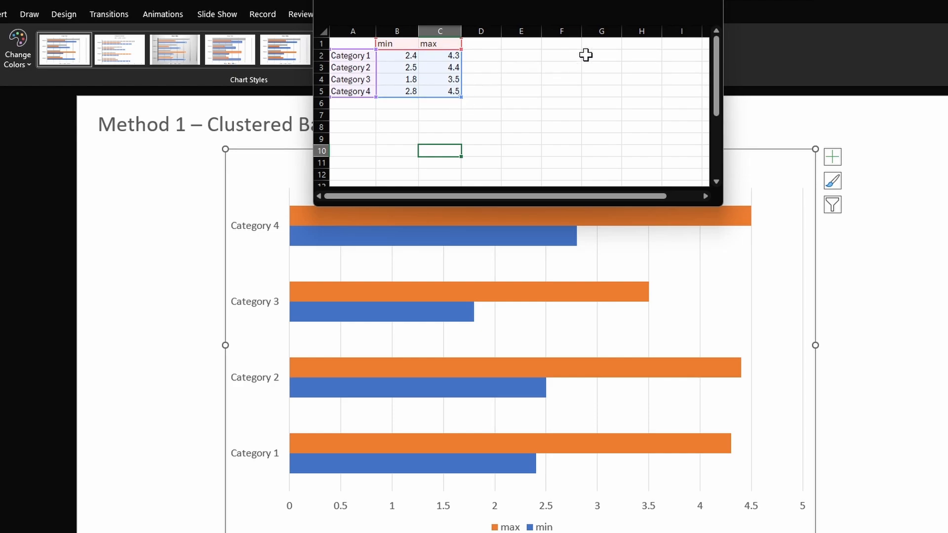
{"action": "left_click", "coordinate": [712, 7]}
- Delete the chart title and the legend from the clustered bar chart
{"action": "left_click", "coordinate": [514, 165]}
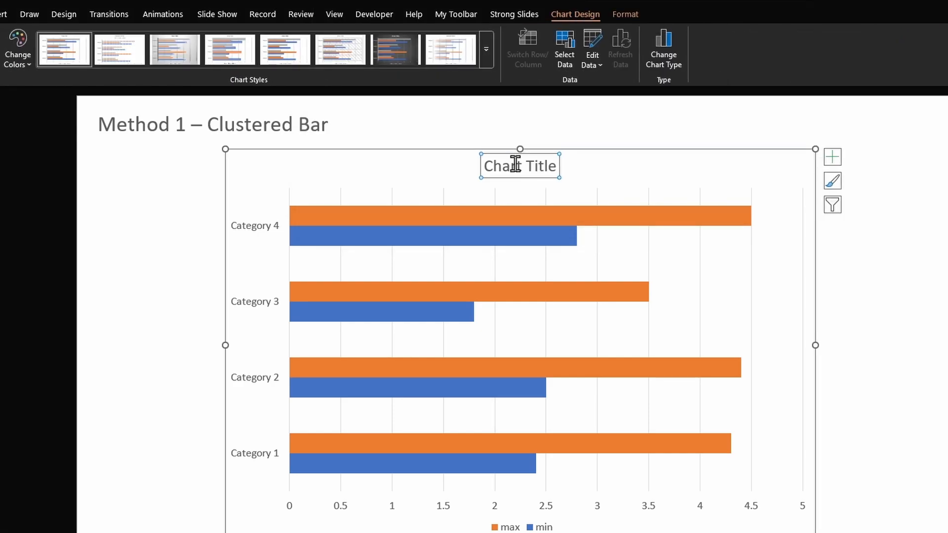
{"action": "key", "text": "Delete"}
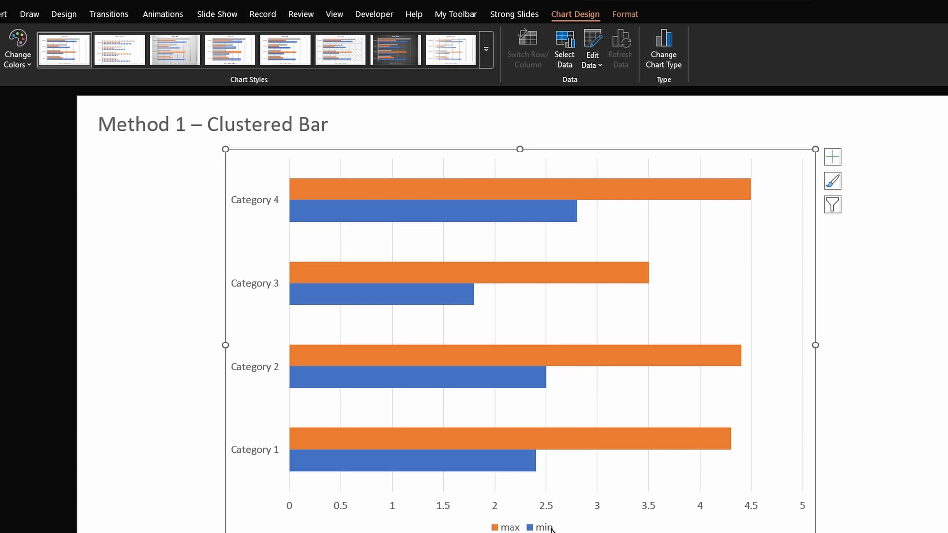
{"action": "left_click", "coordinate": [552, 527]}
{"action": "key", "text": "Delete"}
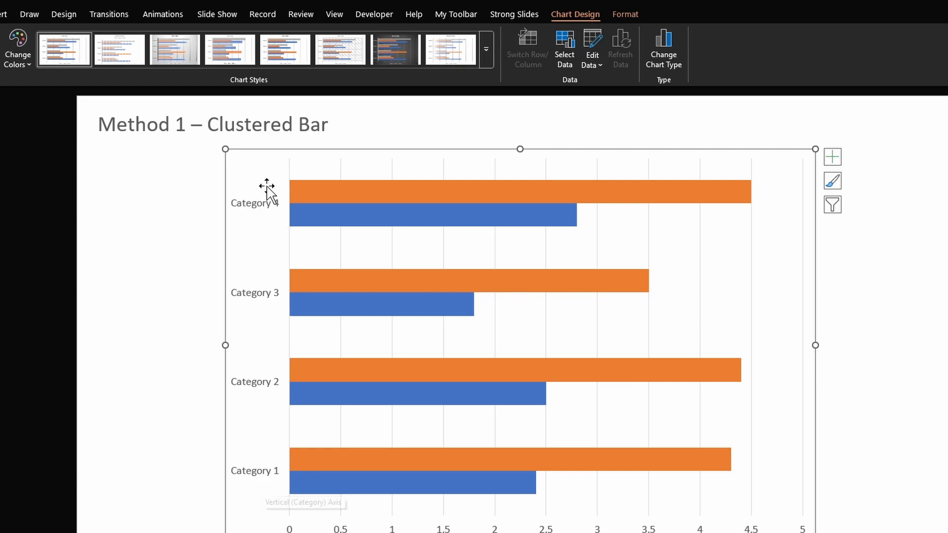
- Put the vertical axis categories in reverse order, with the horizontal axis crossing at the maximum category
{"action": "left_click", "coordinate": [256, 483]}
{"action": "double_click", "coordinate": [141, 447]}
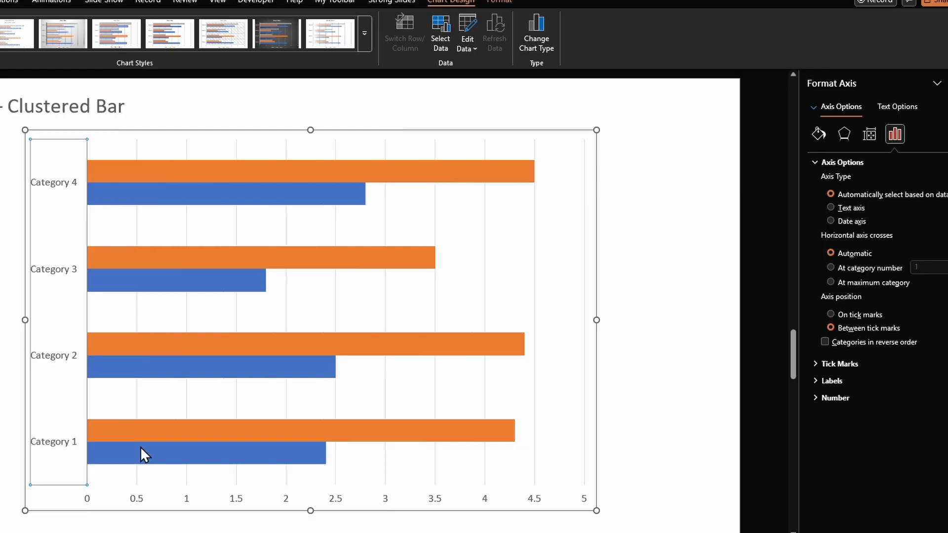
{"action": "left_click", "coordinate": [856, 343]}
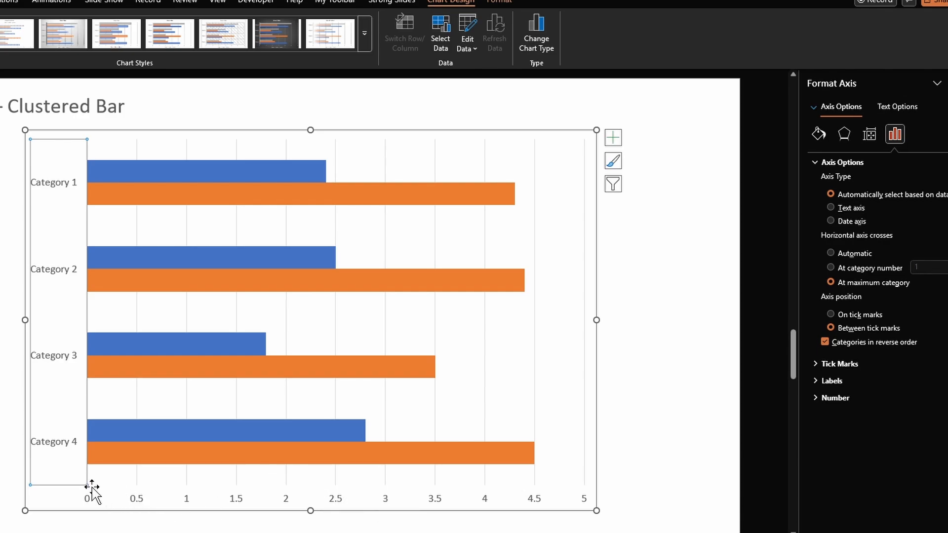
- Give the horizontal value axis a solid dark line
{"action": "left_click", "coordinate": [483, 501]}
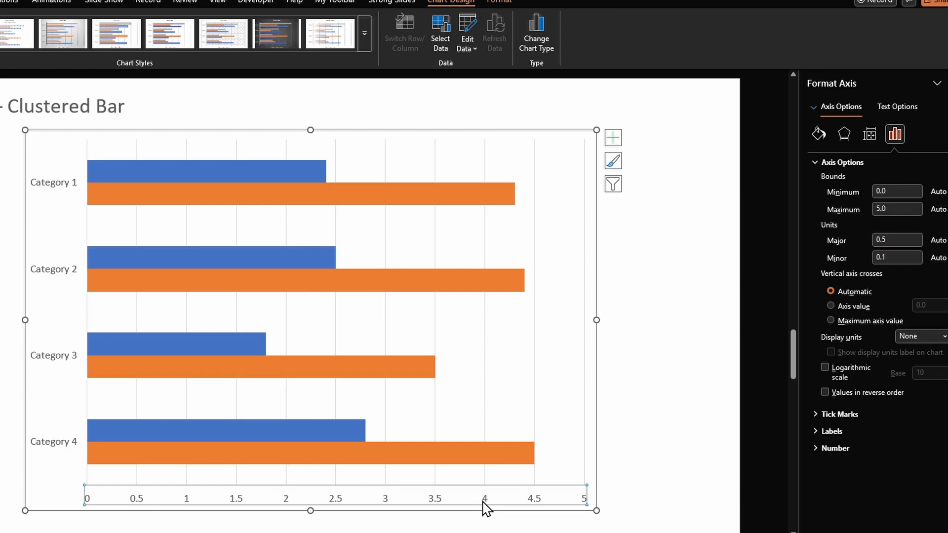
{"action": "left_click", "coordinate": [817, 135]}
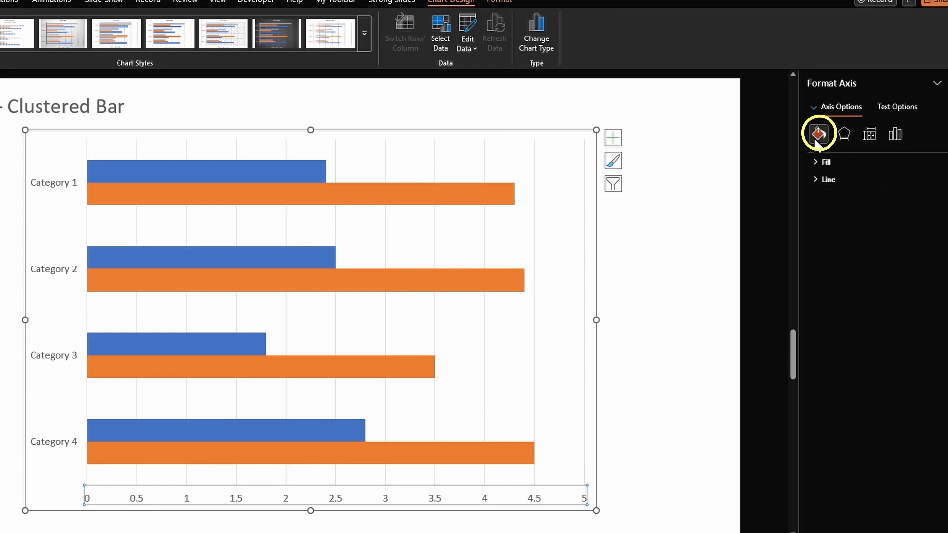
{"action": "left_click", "coordinate": [830, 180]}
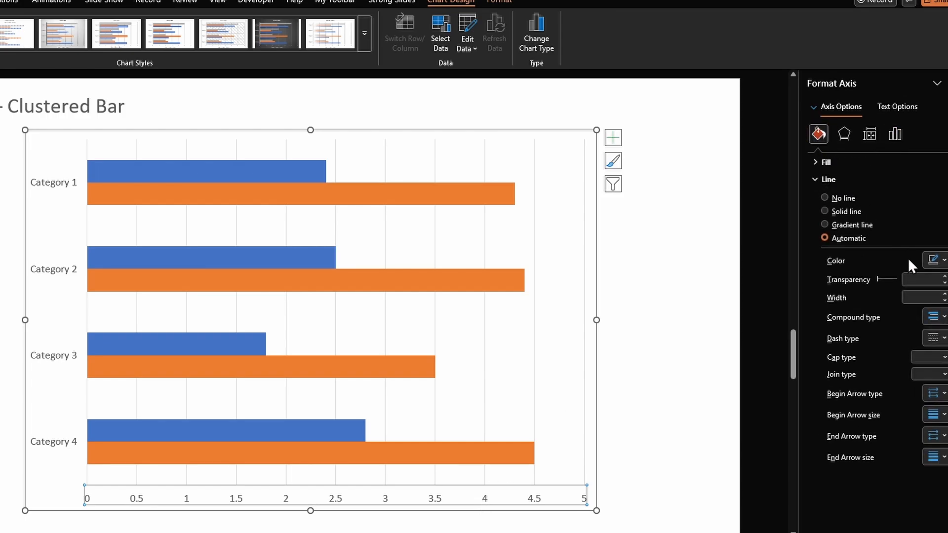
{"action": "left_click", "coordinate": [934, 260]}
{"action": "left_click", "coordinate": [823, 322]}
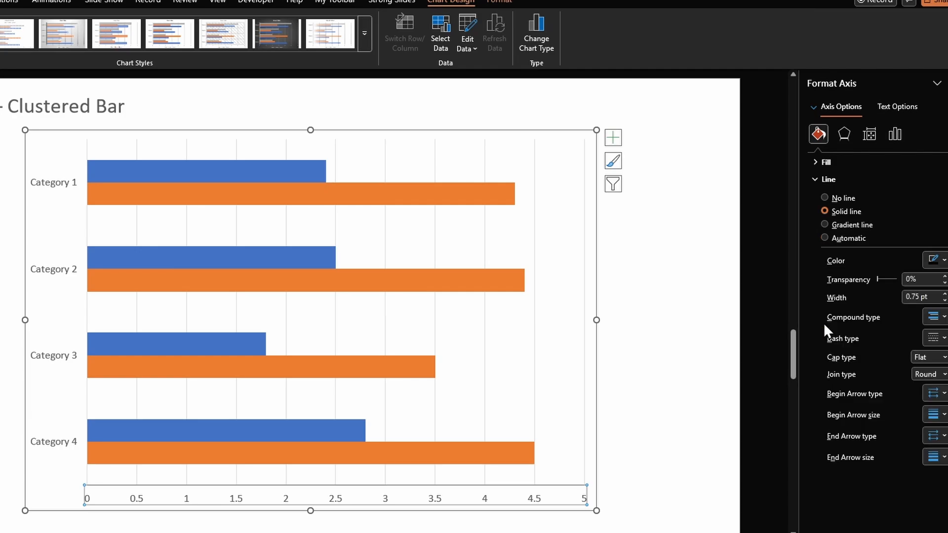
{"action": "left_click", "coordinate": [828, 179]}
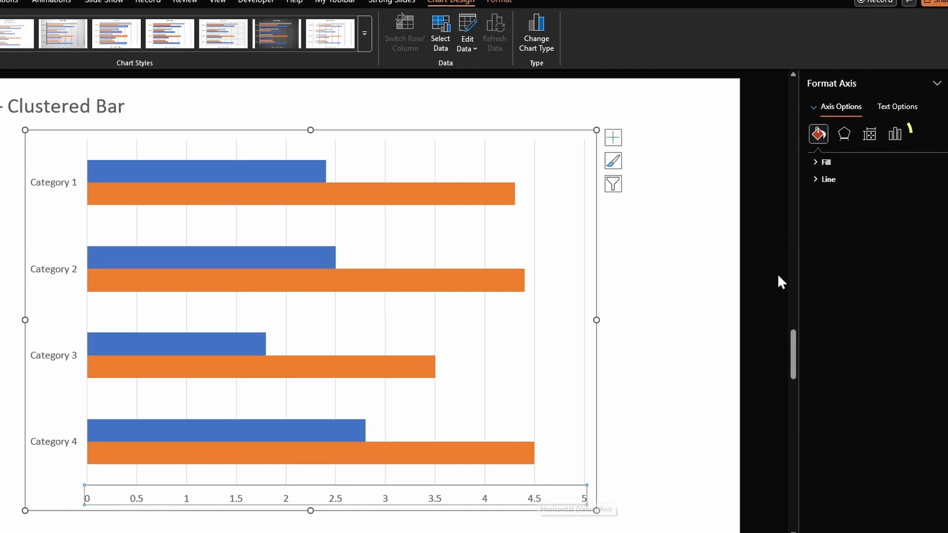
- Set both the major and minor tick marks of the horizontal value axis to Inside
{"action": "left_click", "coordinate": [895, 133]}
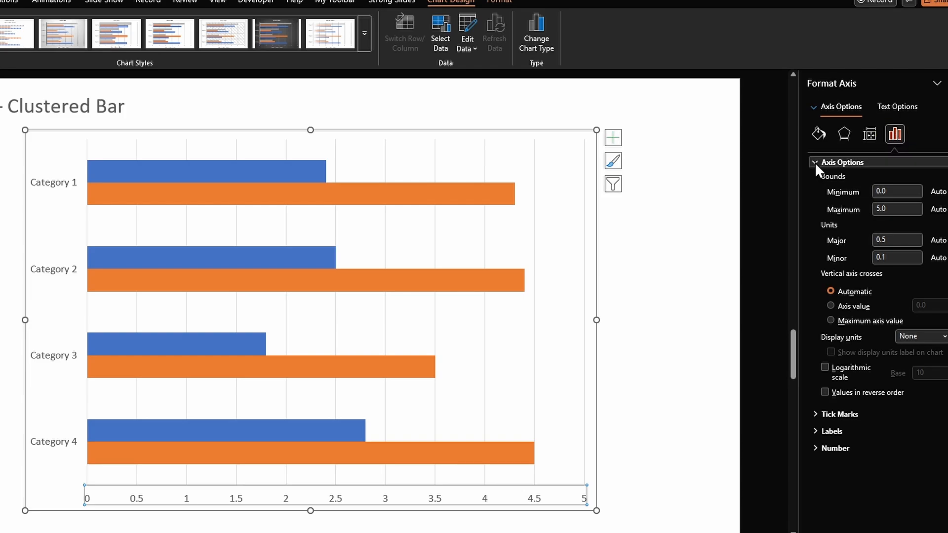
{"action": "left_click", "coordinate": [815, 162]}
{"action": "left_click", "coordinate": [817, 179]}
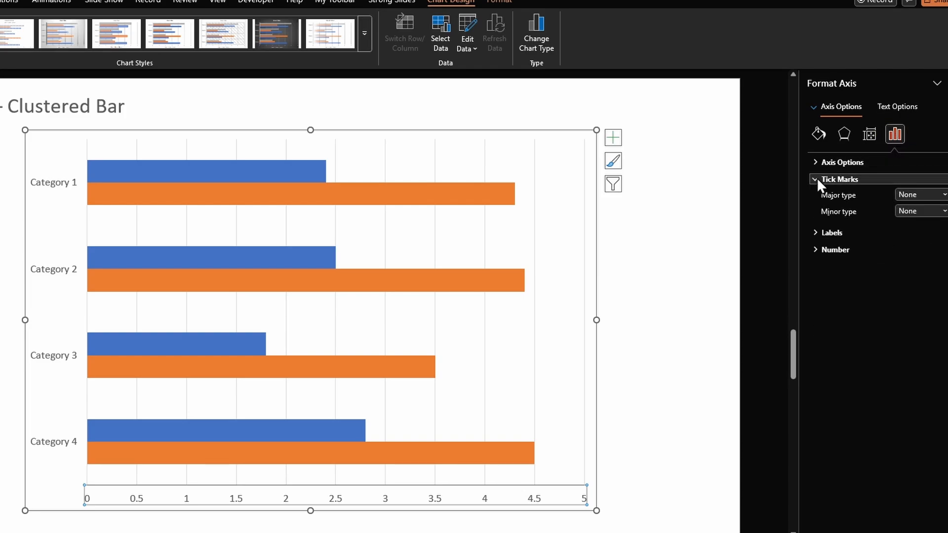
{"action": "left_click", "coordinate": [924, 195]}
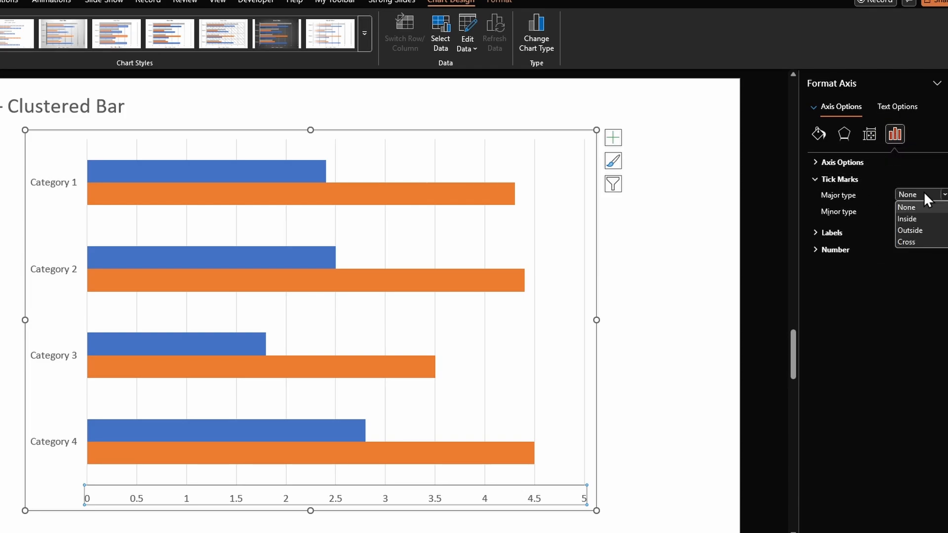
{"action": "left_click", "coordinate": [914, 218]}
{"action": "left_click", "coordinate": [919, 211]}
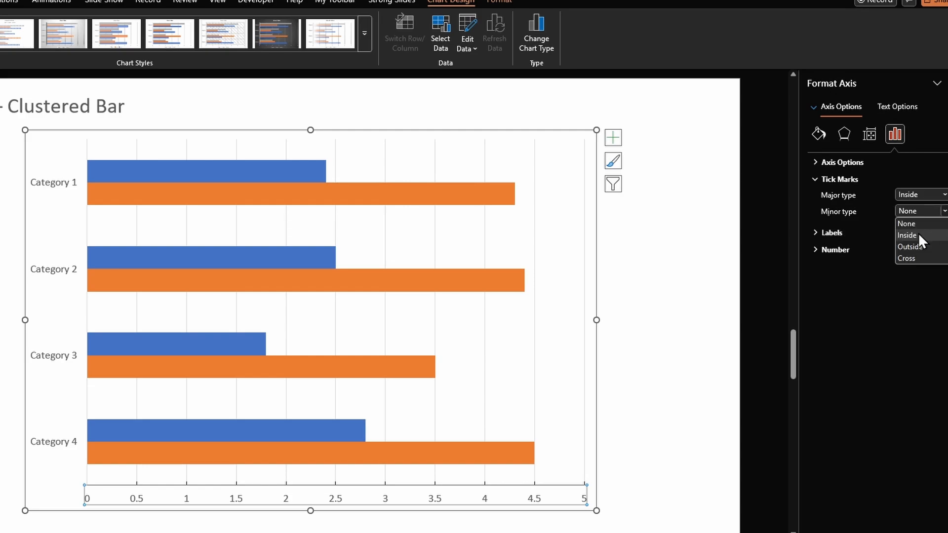
{"action": "left_click", "coordinate": [918, 236]}
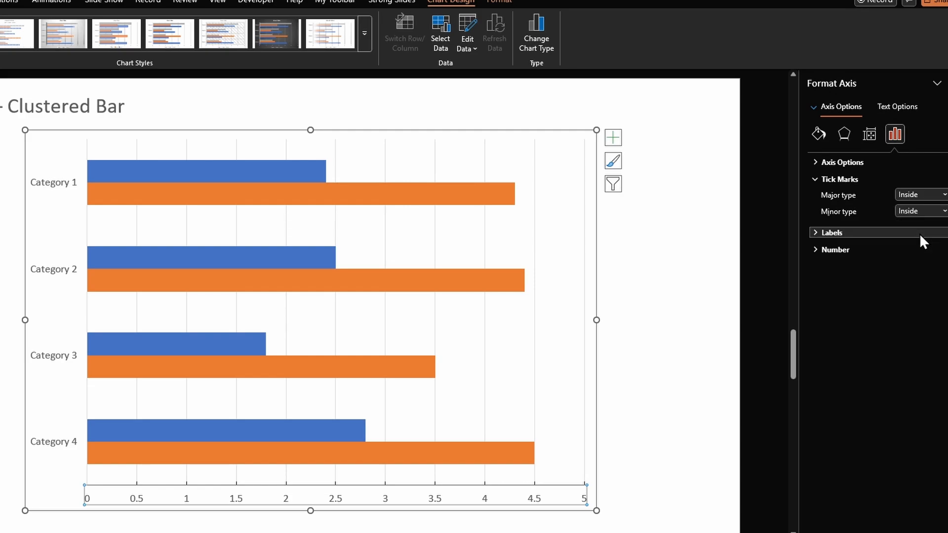
{"action": "left_click", "coordinate": [606, 477]}
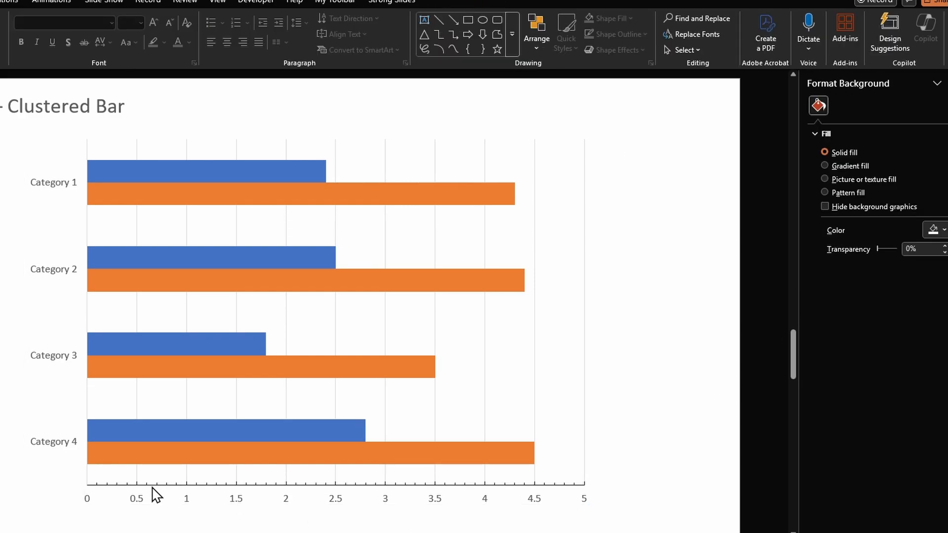
- Set the series overlap of the chart's bars to 100%
{"action": "left_click", "coordinate": [464, 192]}
{"action": "left_click", "coordinate": [467, 191]}
{"action": "double_click", "coordinate": [910, 223]}
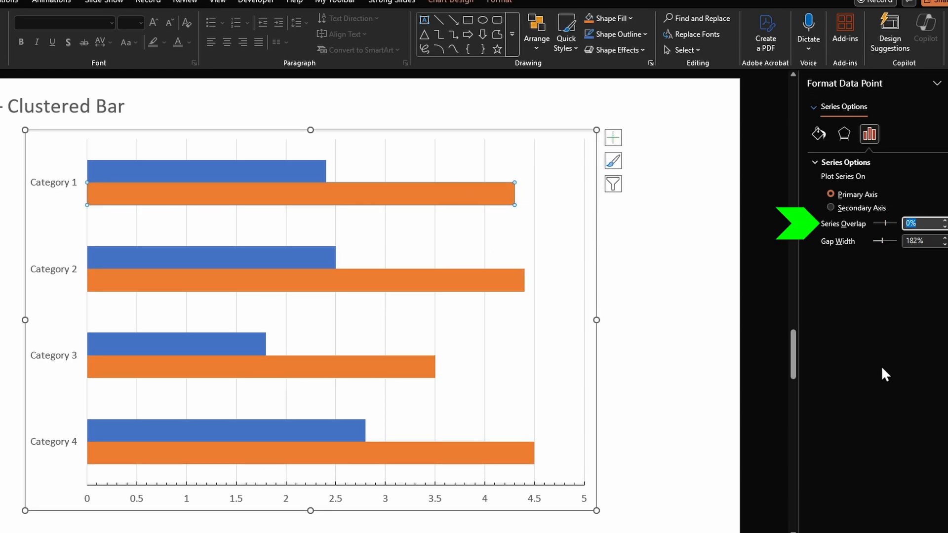
{"action": "type", "text": "100"}
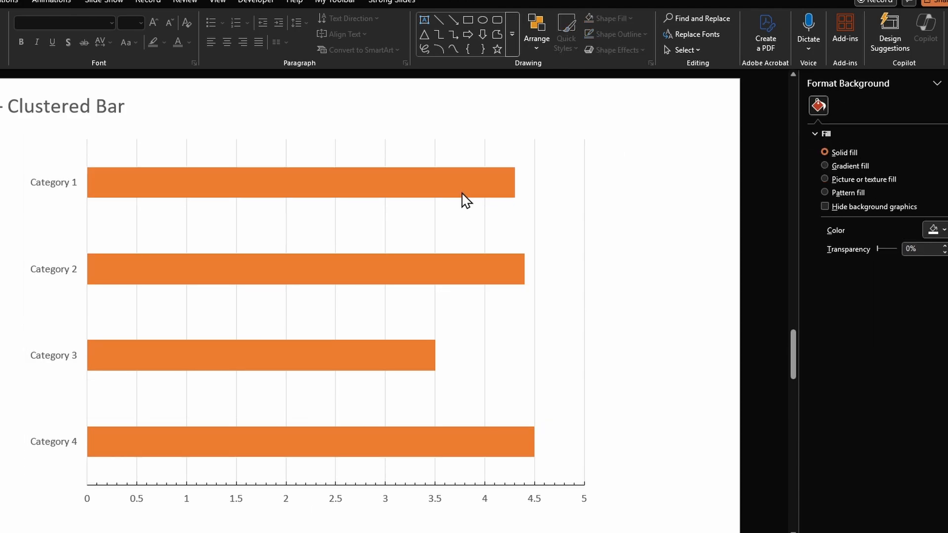
- Reorder the chart's data series so that min comes after max, then close the chart's data sheet
{"action": "mouse_move", "coordinate": [462, 193]}
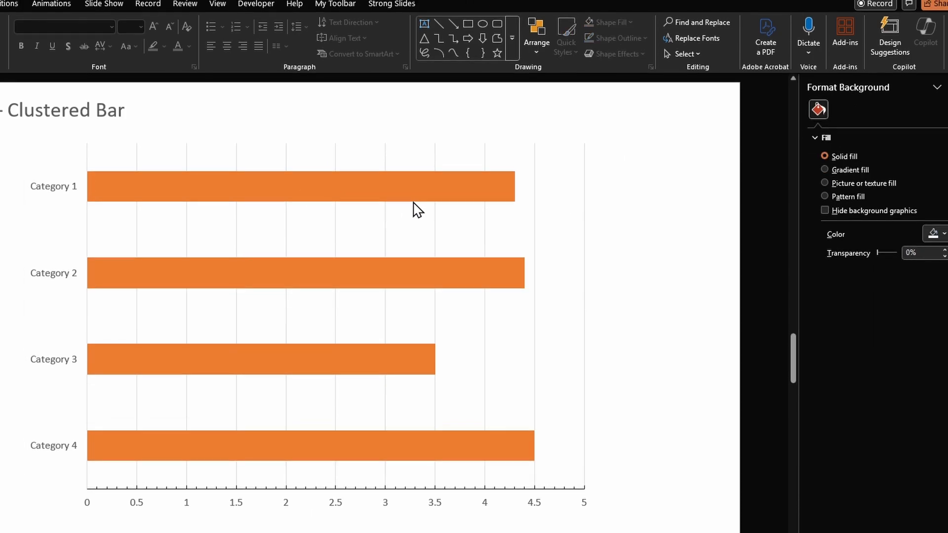
{"action": "left_click", "coordinate": [417, 186]}
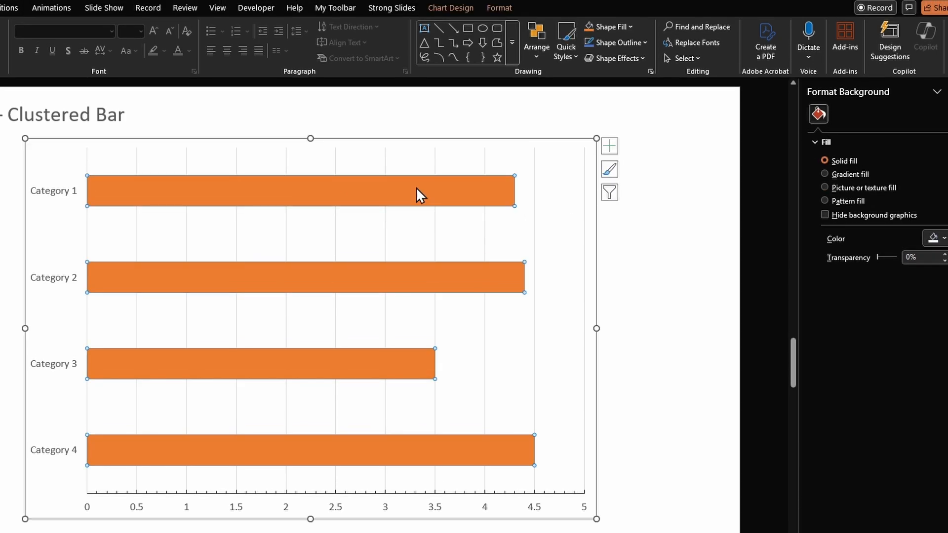
{"action": "left_click", "coordinate": [443, 9]}
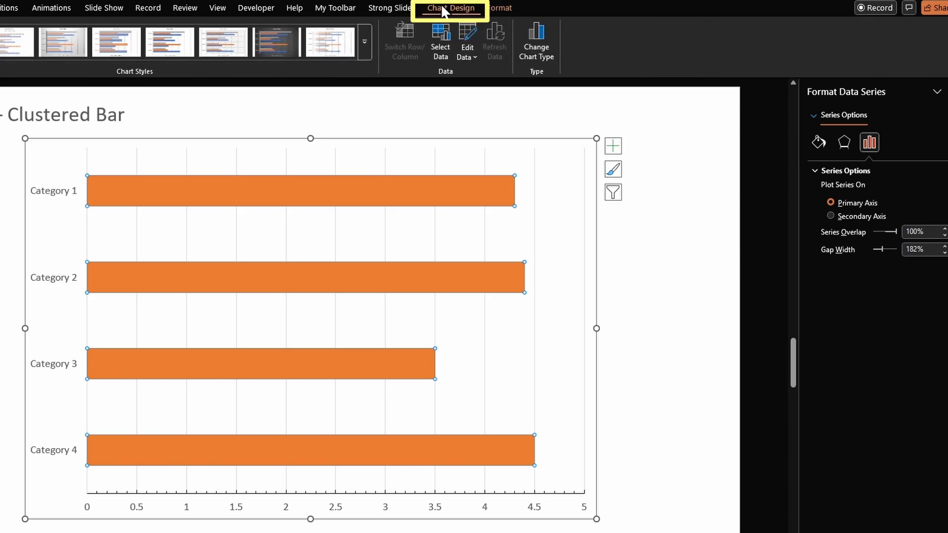
{"action": "left_click", "coordinate": [440, 59]}
{"action": "left_click_drag", "start_coordinate": [554, 243], "coordinate": [282, 111]}
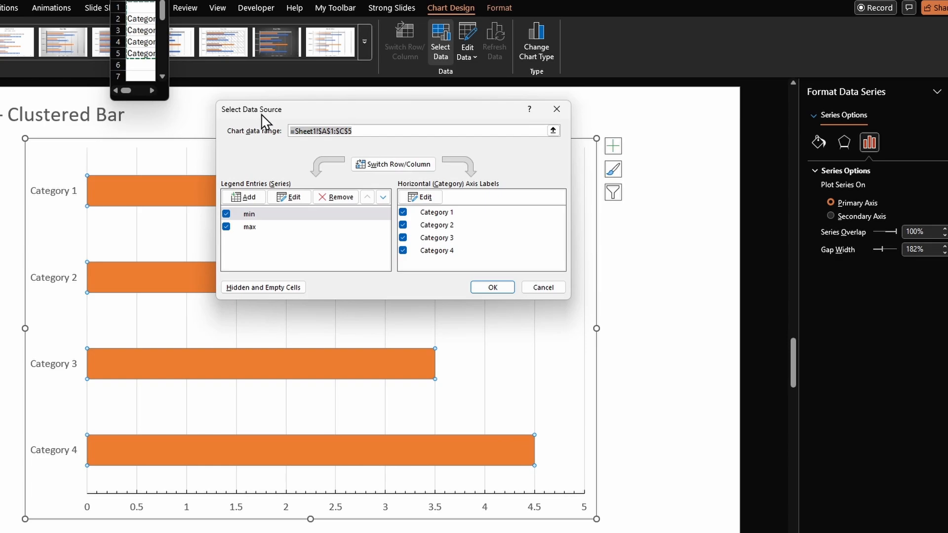
{"action": "left_click", "coordinate": [269, 215]}
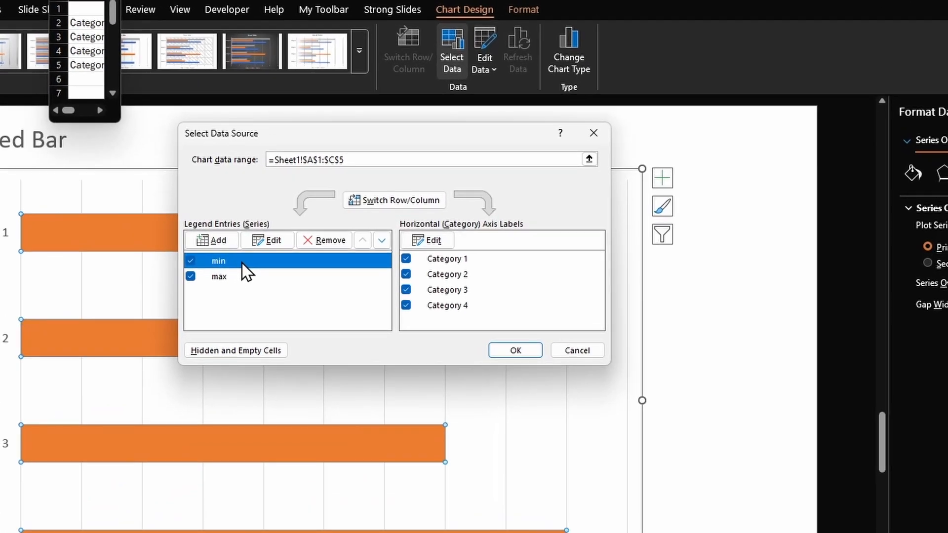
{"action": "left_click", "coordinate": [380, 242]}
{"action": "left_click", "coordinate": [380, 242]}
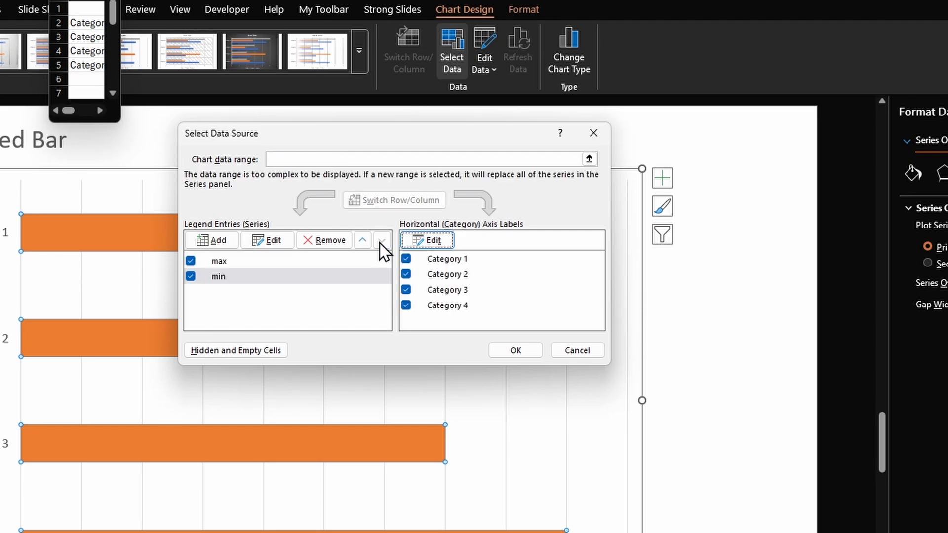
{"action": "left_click", "coordinate": [520, 352]}
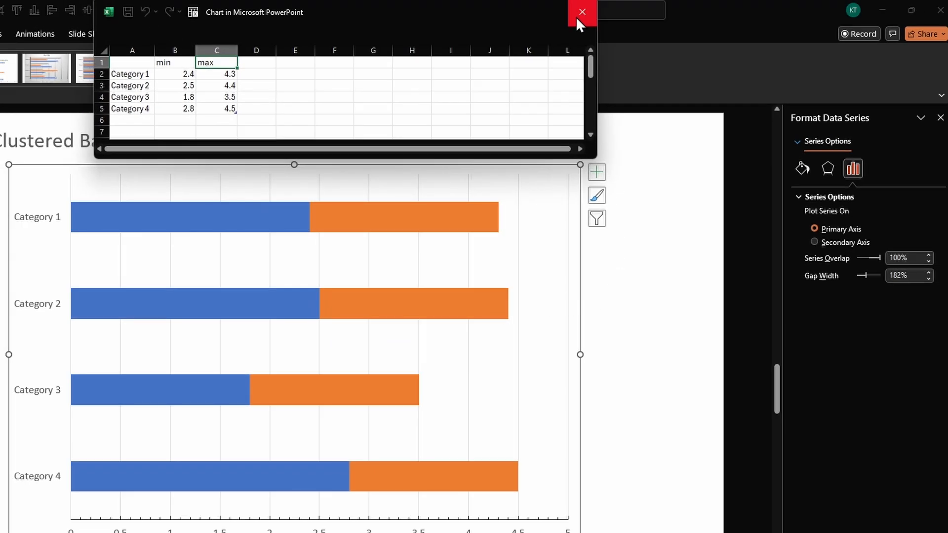
{"action": "left_click", "coordinate": [575, 11]}
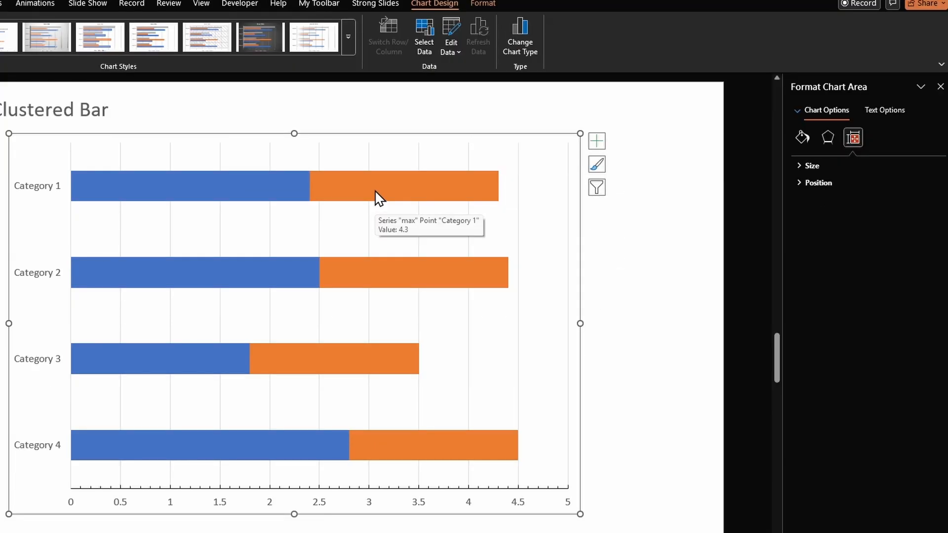
- Fill the min series bars with white to hide them against the slide background
{"action": "left_click", "coordinate": [261, 185]}
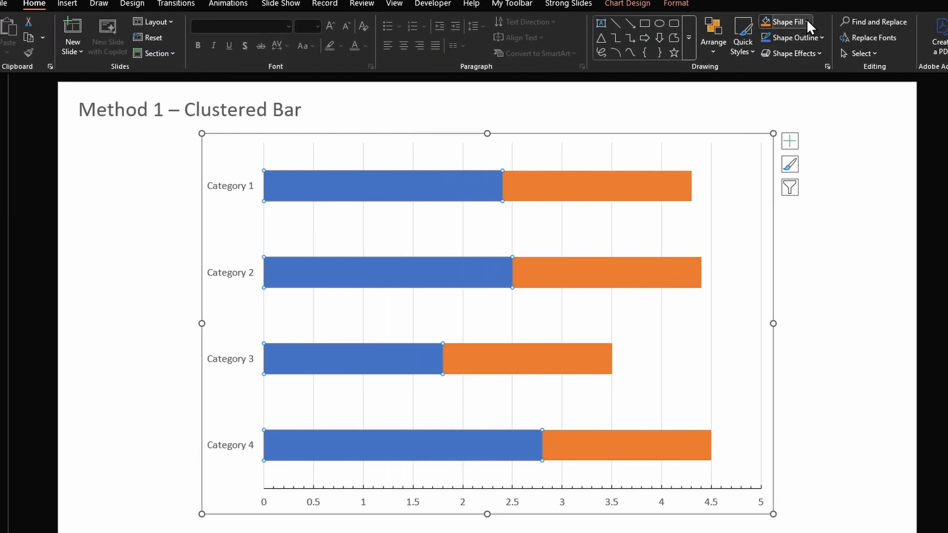
{"action": "left_click", "coordinate": [807, 21]}
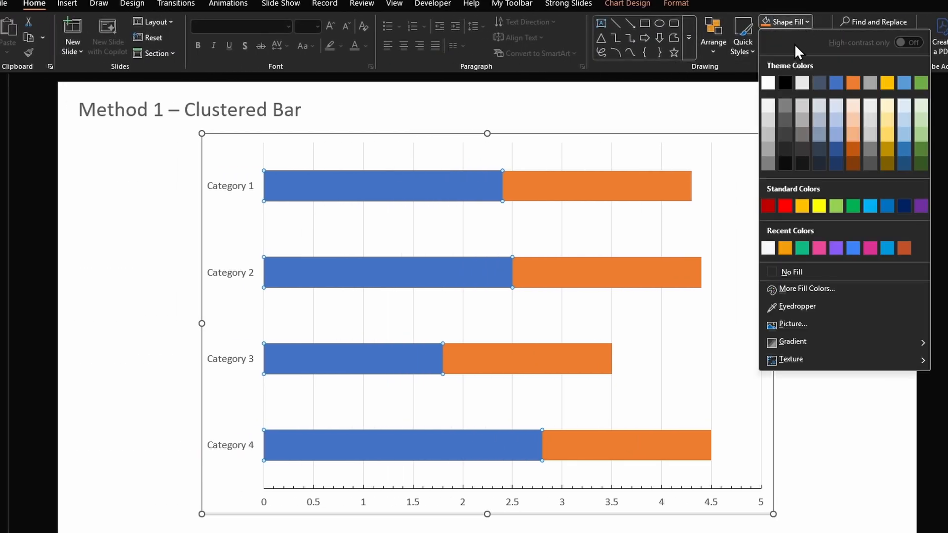
{"action": "left_click", "coordinate": [768, 83]}
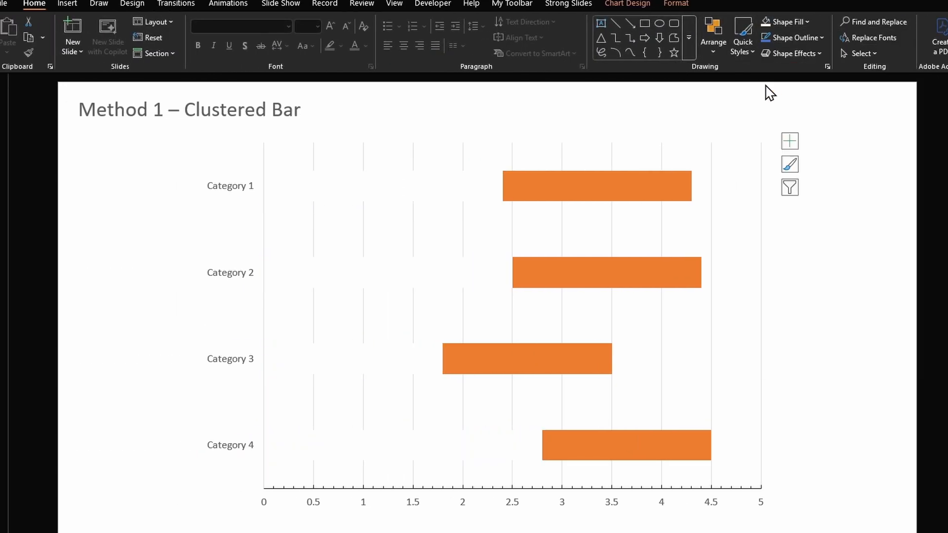
- Add data labels to the min series and set their label position to Inside End
{"action": "left_click", "coordinate": [482, 189]}
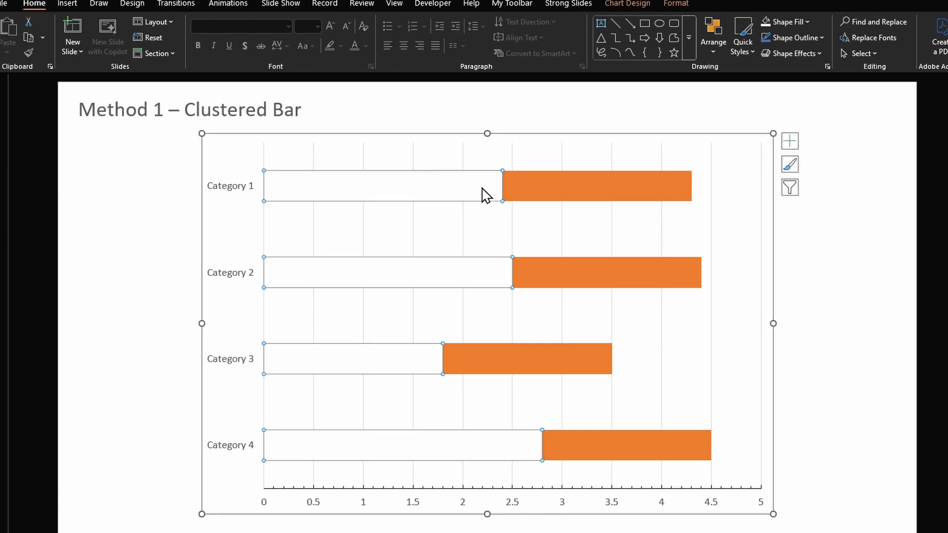
{"action": "right_click", "coordinate": [482, 189]}
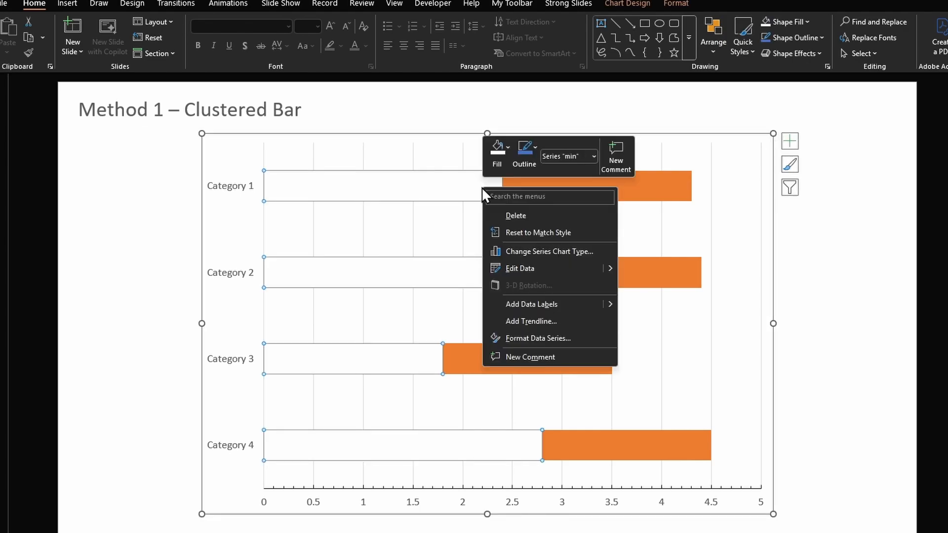
{"action": "left_click", "coordinate": [560, 306]}
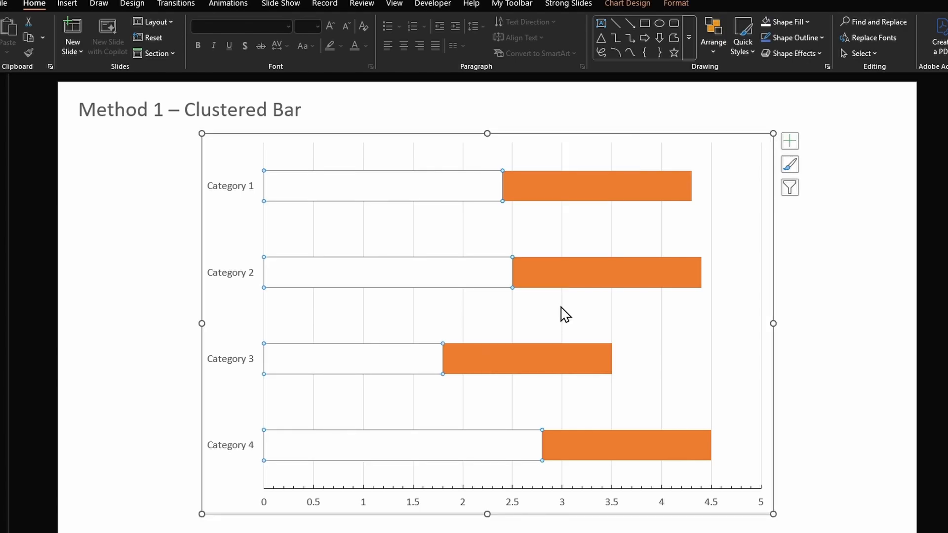
{"action": "double_click", "coordinate": [516, 186]}
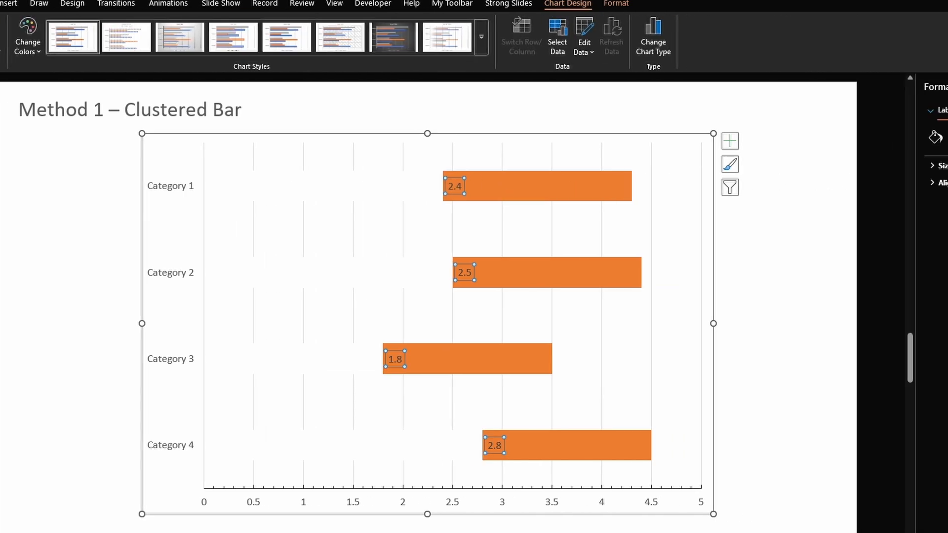
{"action": "left_click", "coordinate": [880, 138]}
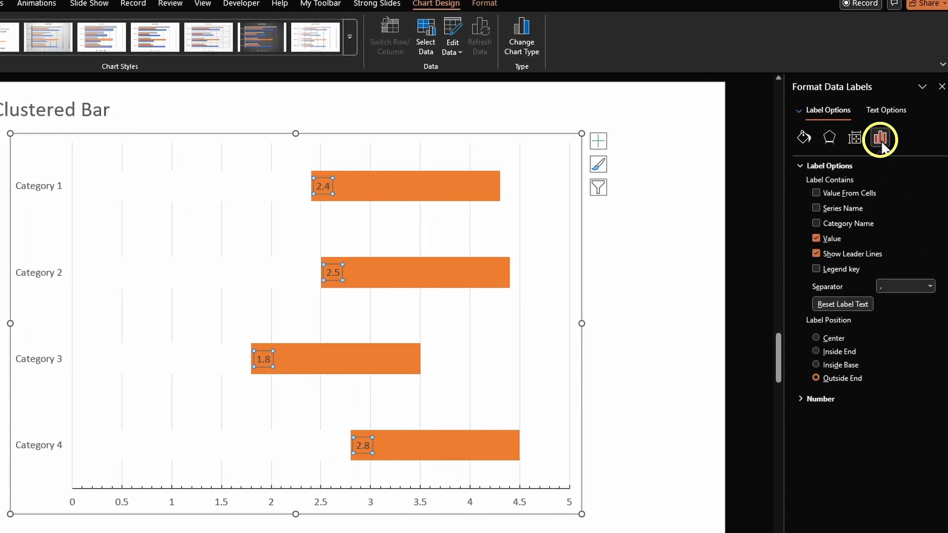
{"action": "left_click", "coordinate": [849, 354]}
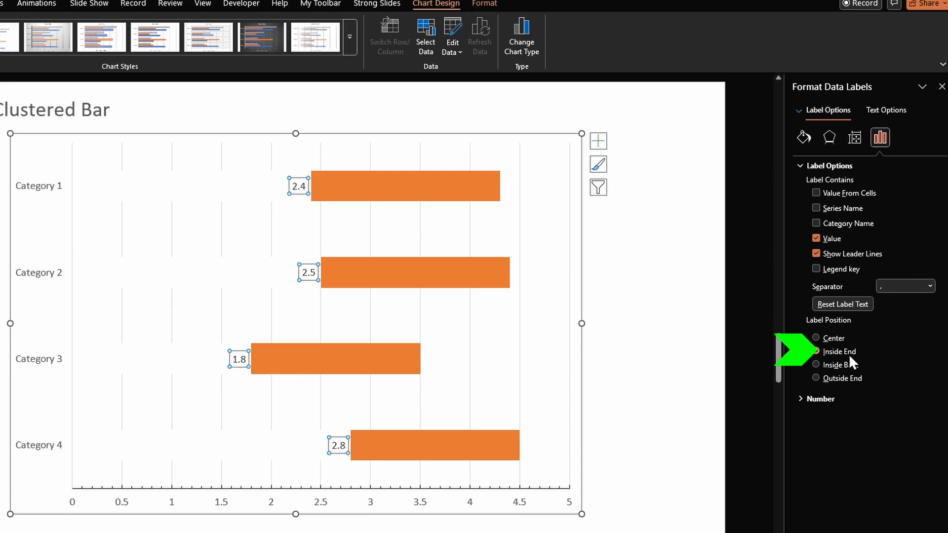
- Add data labels to the orange max series and deselect the chart
{"action": "right_click", "coordinate": [452, 187]}
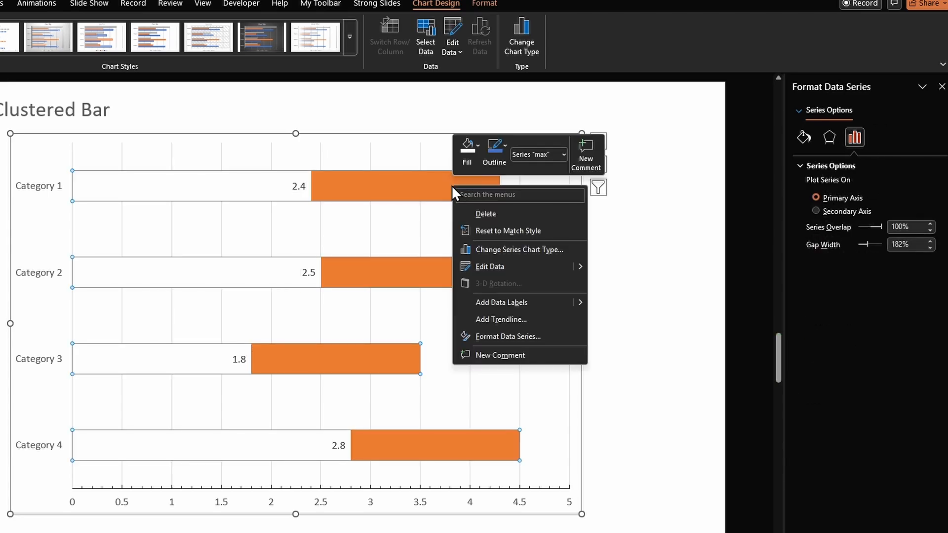
{"action": "left_click", "coordinate": [506, 301]}
{"action": "key", "text": "Escape"}
{"action": "key", "text": "Escape"}
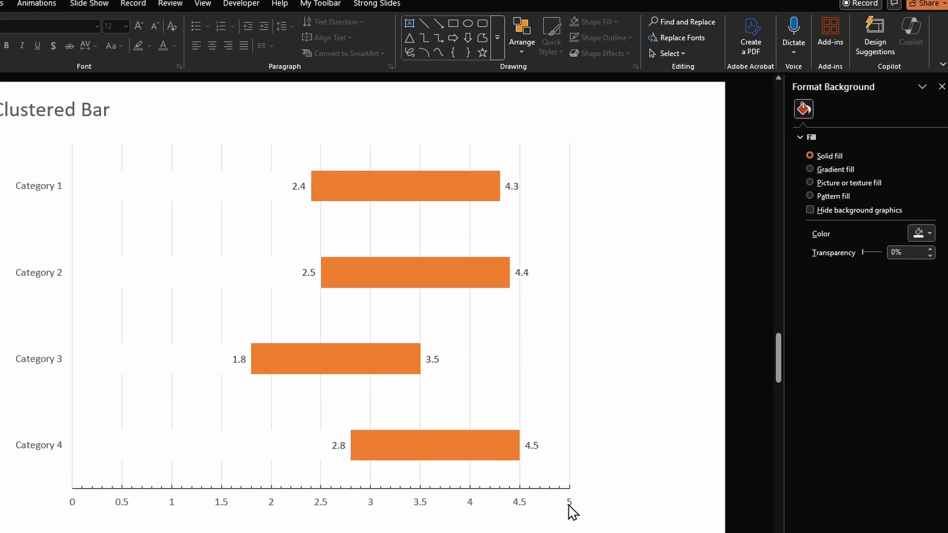
- Set the maximum bound of the horizontal value axis to 10
{"action": "left_click", "coordinate": [570, 510]}
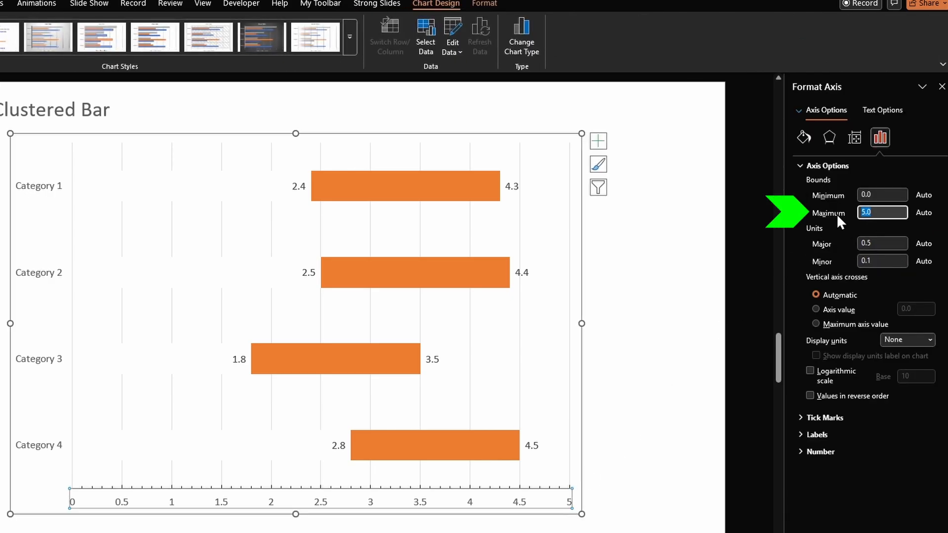
{"action": "type", "text": "10"}
{"action": "key", "text": "Tab"}
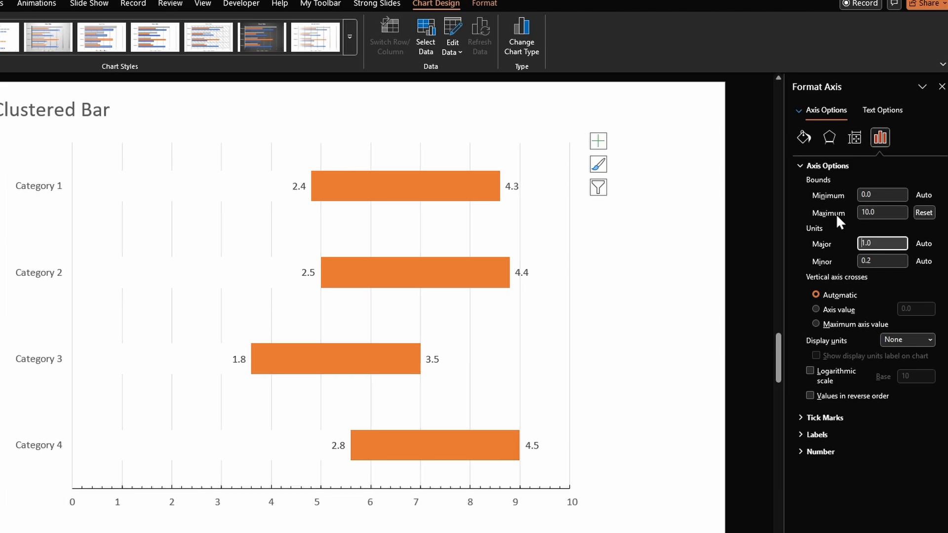
{"action": "key", "text": "Escape"}
{"action": "key", "text": "Escape"}
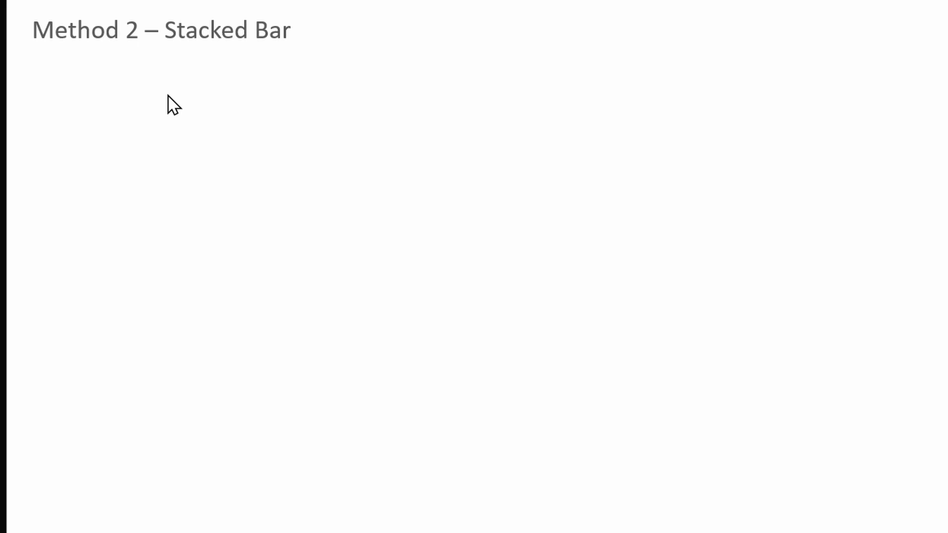
- Insert a Stacked Bar chart on the "Method 2 – Stacked Bar" slide
{"action": "left_click", "coordinate": [27, 9]}
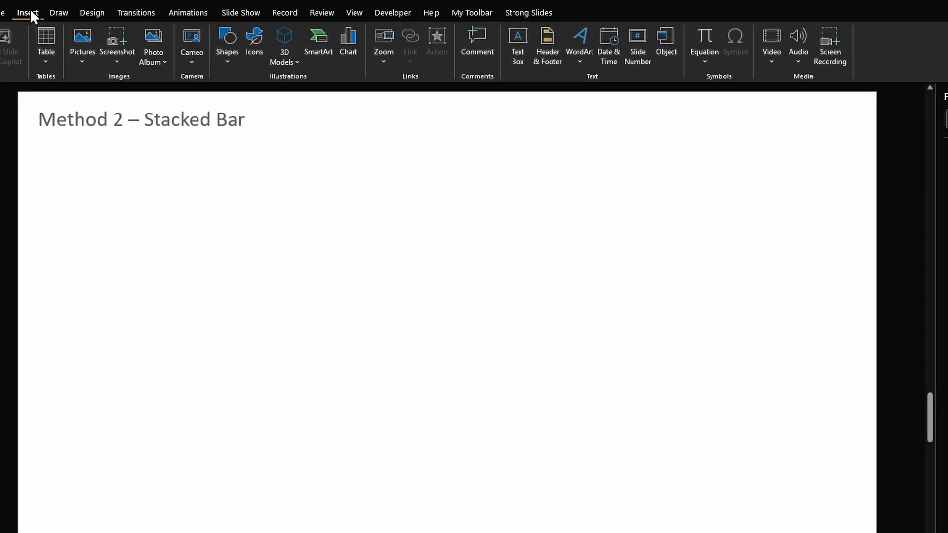
{"action": "left_click", "coordinate": [346, 44]}
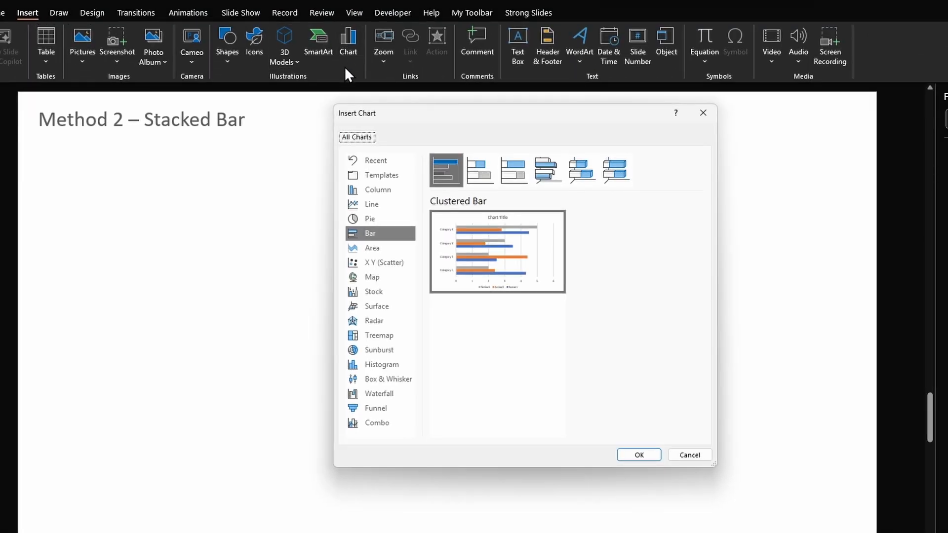
{"action": "left_click", "coordinate": [481, 188]}
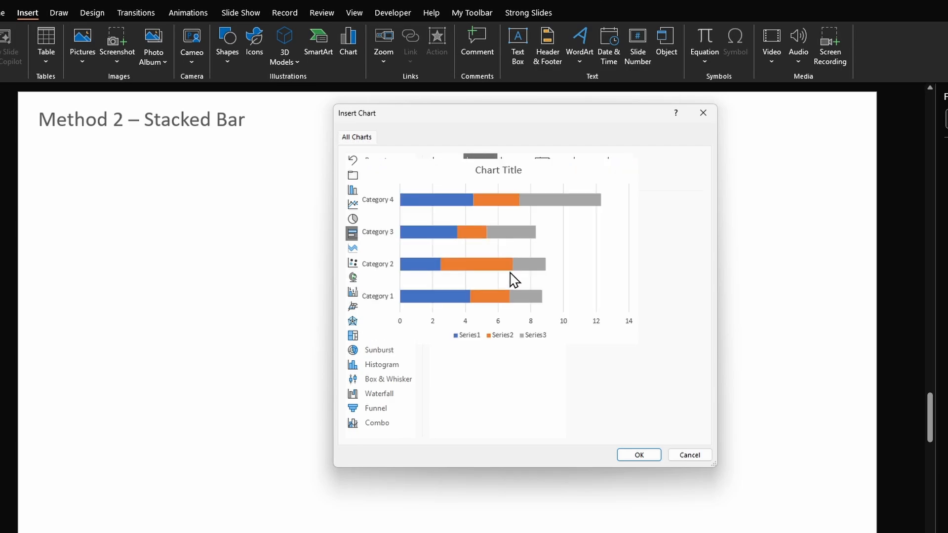
{"action": "left_click", "coordinate": [638, 456]}
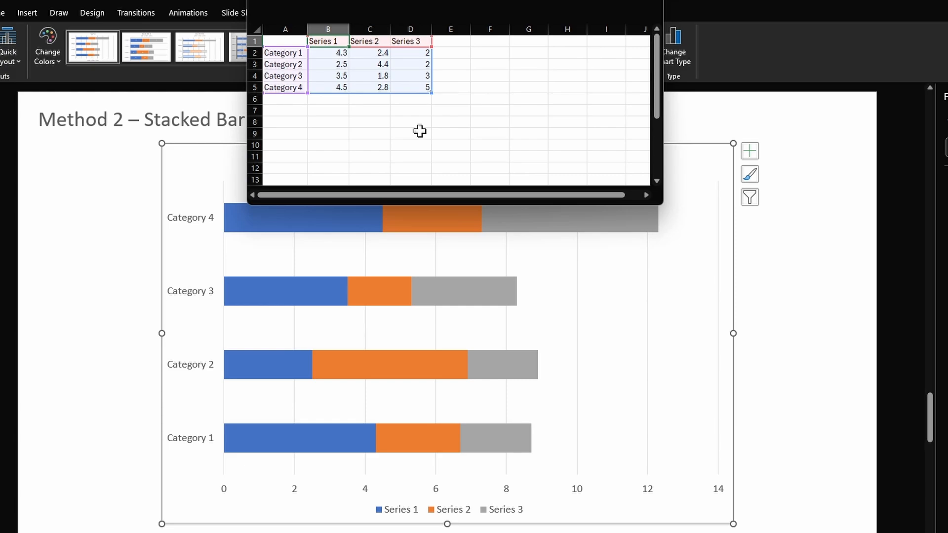
- Rename the three series headers in B1:D1 of the chart data as min, difference and max
{"action": "type", "text": "min"}
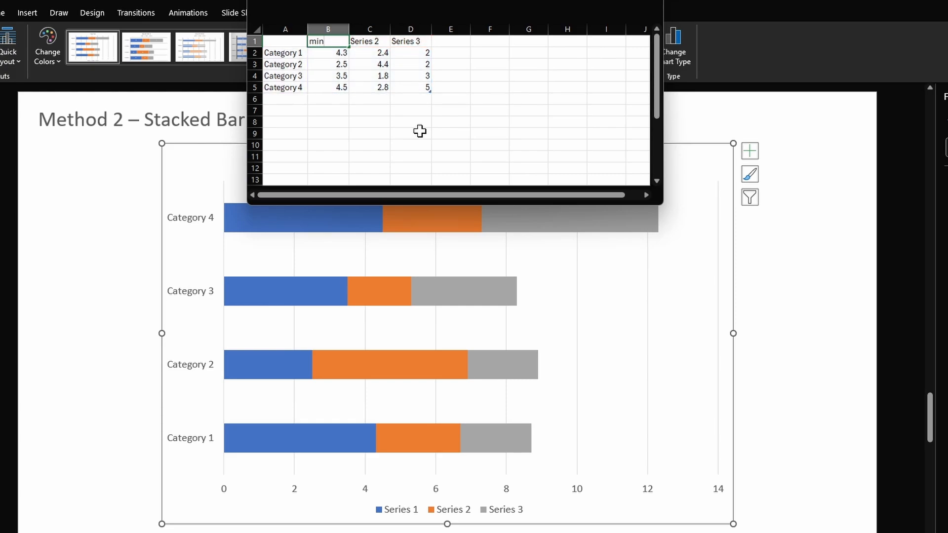
{"action": "key", "text": "Tab"}
{"action": "type", "text": "di"}
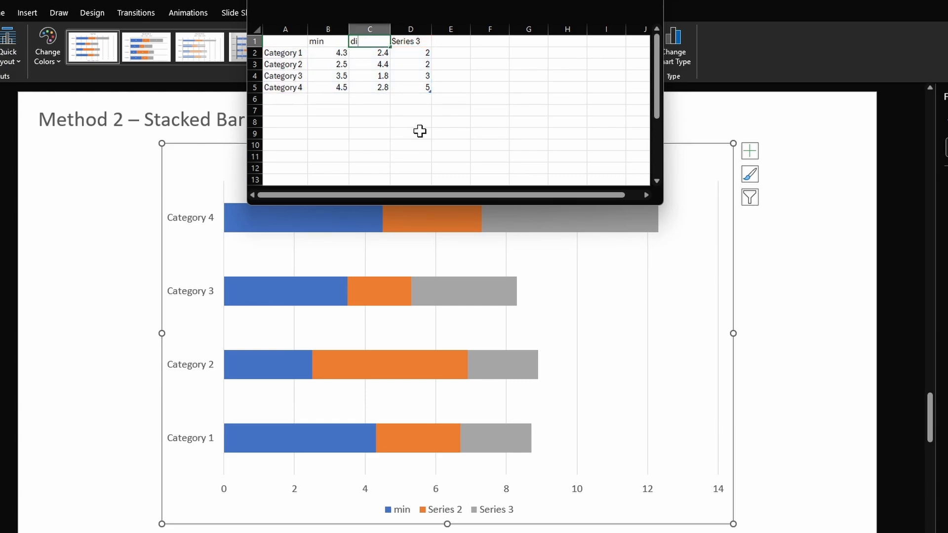
{"action": "key", "text": "Tab"}
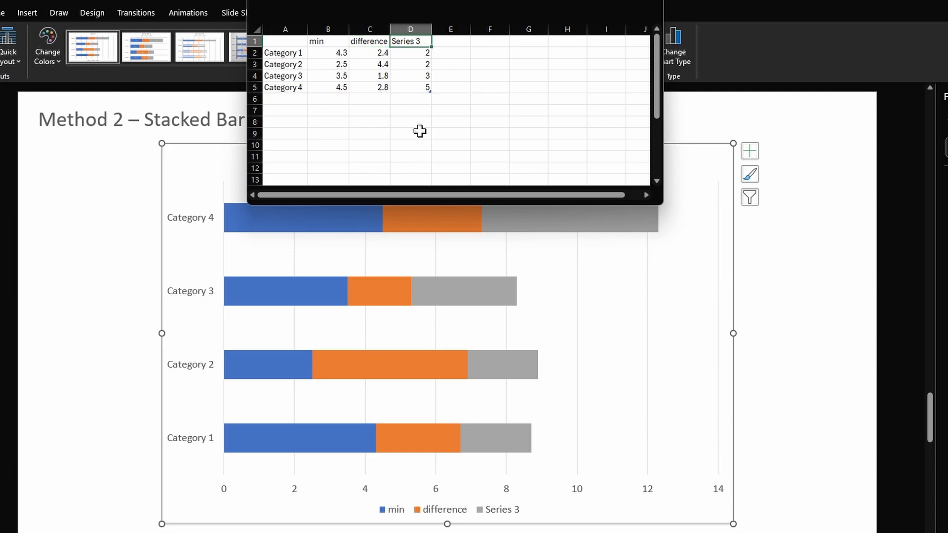
{"action": "type", "text": "max"}
{"action": "key", "text": "Return"}
- Copy the min column values in B2:B5 to the empty cells F2:F5
{"action": "key", "text": "ctrl+shift+Down"}
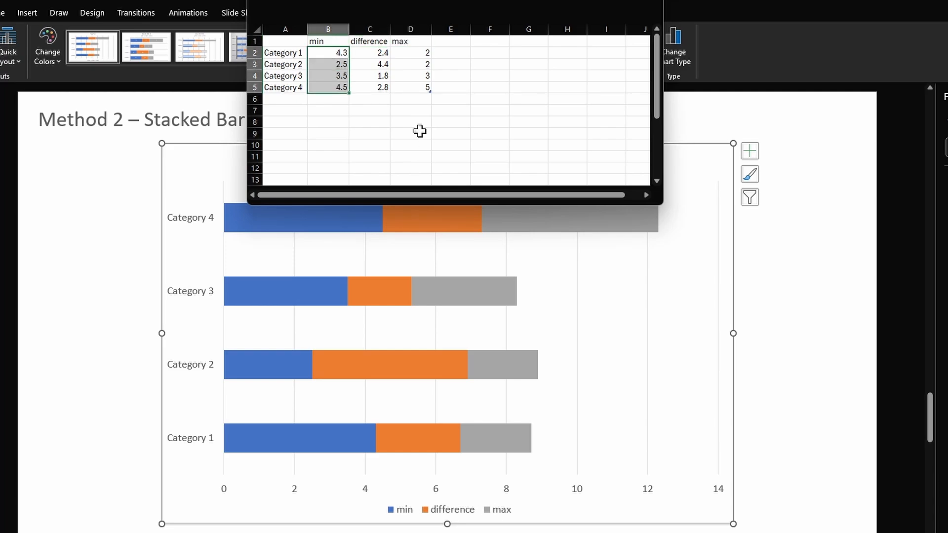
{"action": "key", "text": "ctrl+c"}
{"action": "key", "text": "Right"}
{"action": "key", "text": "Right"}
{"action": "key", "text": "Right"}
{"action": "key", "text": "Right"}
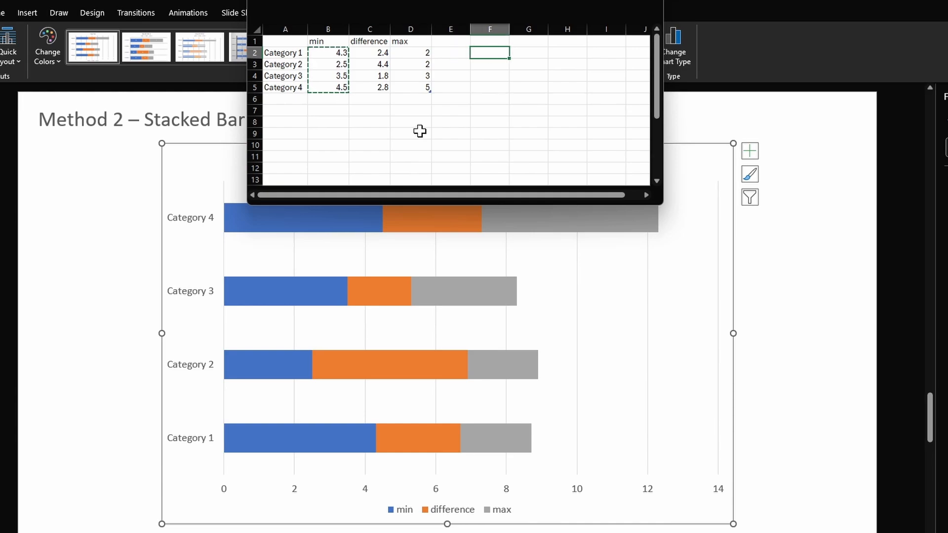
{"action": "key", "text": "ctrl+v"}
- Copy the difference column values in C2:C5 over the min column in B2:B5
{"action": "key", "text": "Left"}
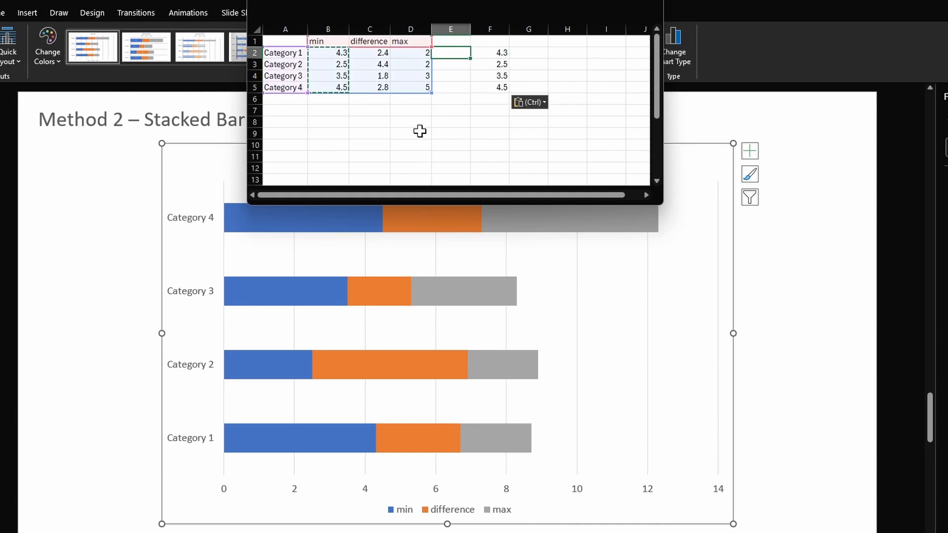
{"action": "key", "text": "Left"}
{"action": "key", "text": "Left"}
{"action": "key", "text": "ctrl+shift+Down"}
{"action": "key", "text": "ctrl+c"}
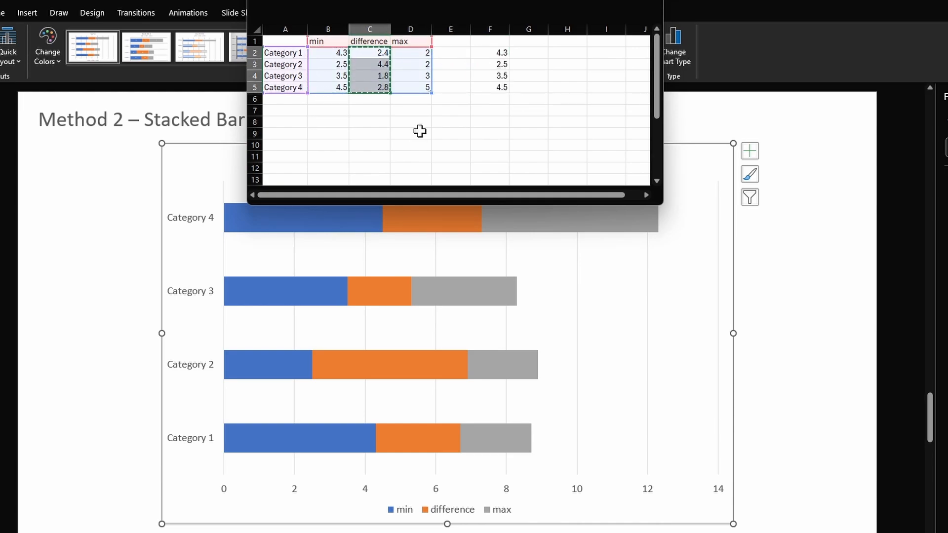
{"action": "key", "text": "Left"}
{"action": "key", "text": "ctrl+v"}
- Copy the values in F2:F5 over the max column in D2:D5 and clear the difference column in C2:C5
{"action": "key", "text": "Right"}
{"action": "key", "text": "Right"}
{"action": "key", "text": "Right"}
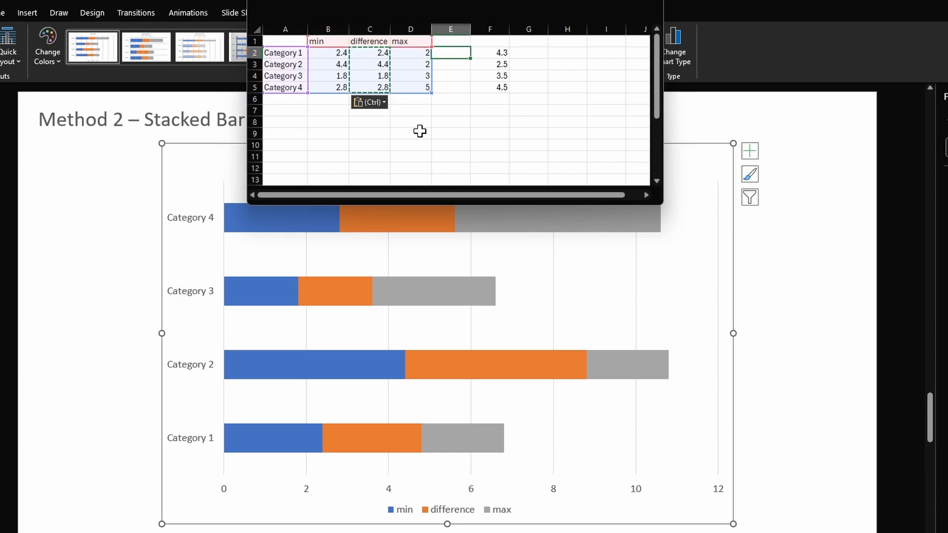
{"action": "key", "text": "Right"}
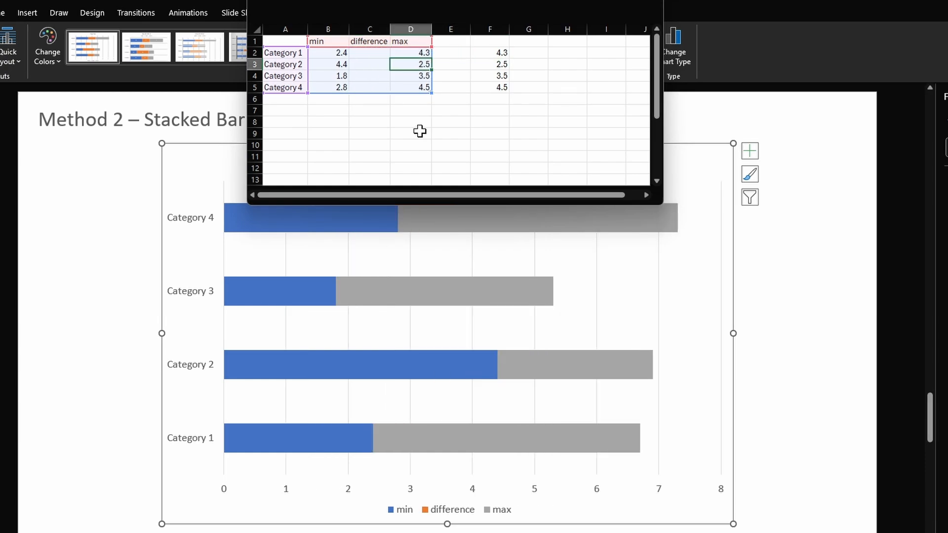
- Set Category 2's max value in D3 to 4.4 and its min value in B3 to 2.5
{"action": "type", "text": "4.4"}
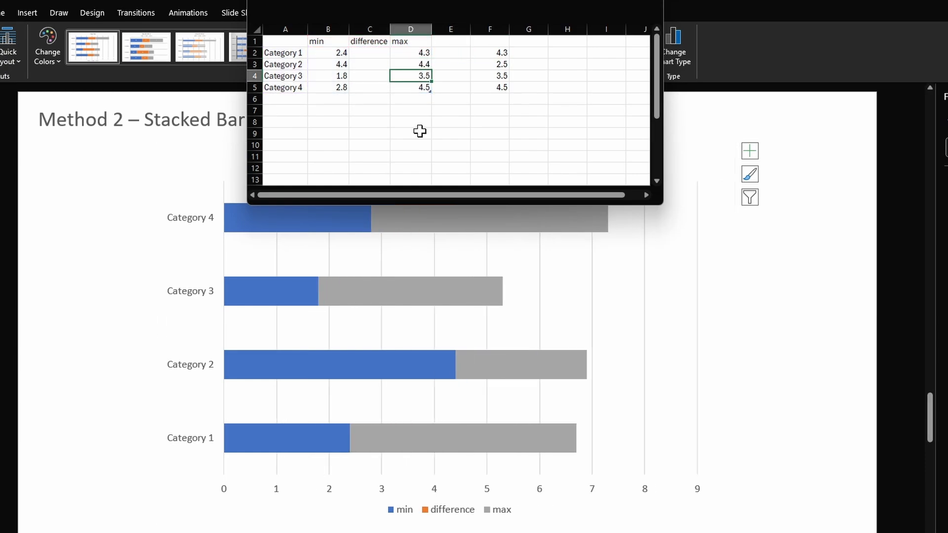
{"action": "key", "text": "Left"}
- Clear the spare values in F2:F5 and fill the difference column from C2 with a formula subtracting min from max
{"action": "key", "text": "Left"}
{"action": "type", "text": "2."}
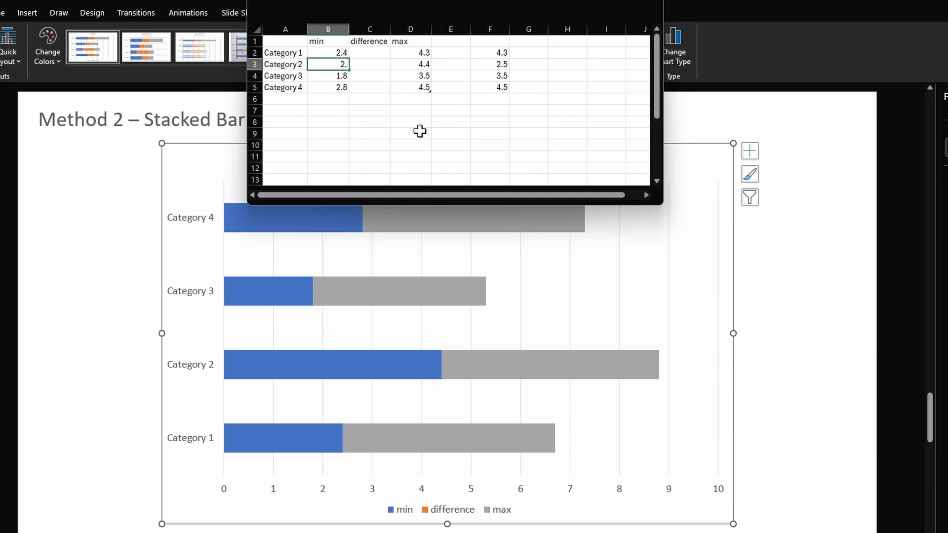
{"action": "type", "text": "5"}
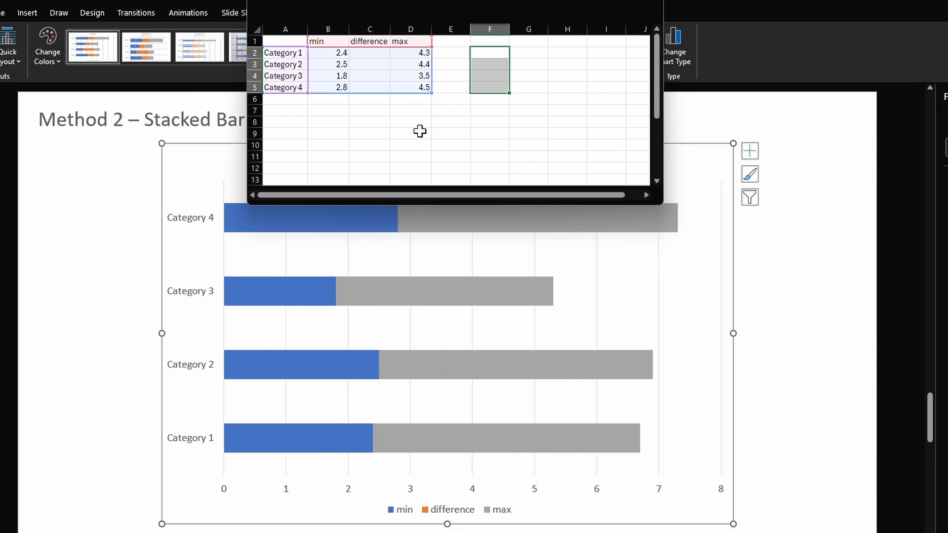
{"action": "key", "text": "Left"}
{"action": "key", "text": "Left"}
{"action": "key", "text": "Left"}
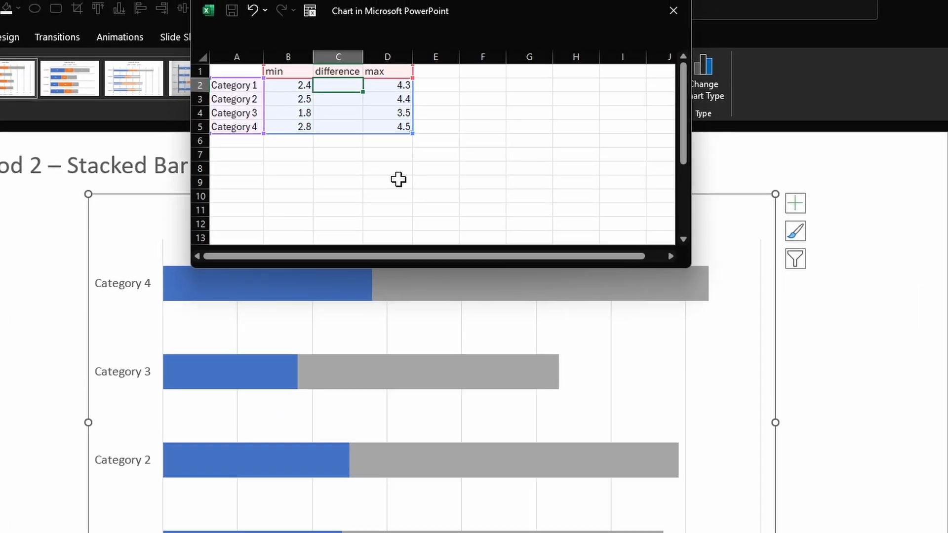
{"action": "type", "text": "="}
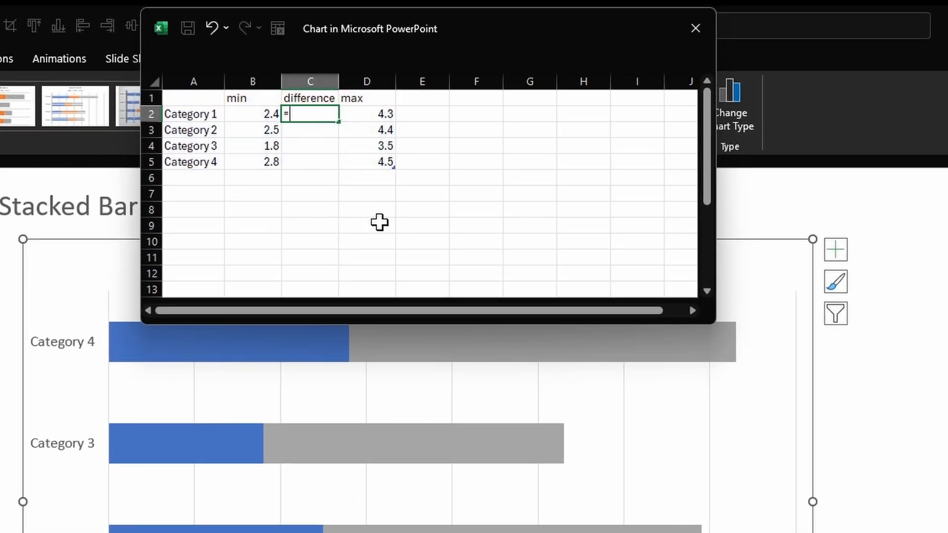
{"action": "key", "text": "Right"}
{"action": "type", "text": "-"}
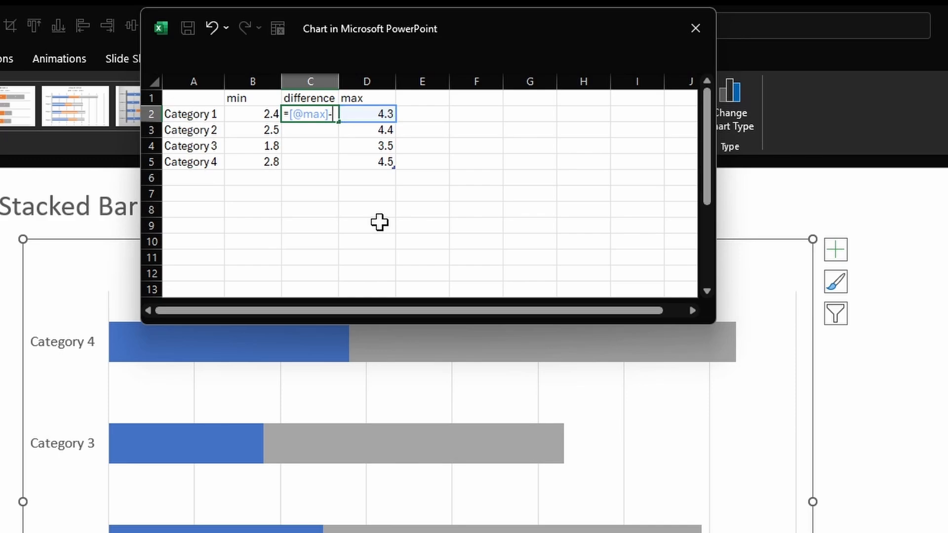
{"action": "key", "text": "Left"}
{"action": "key", "text": "Return"}
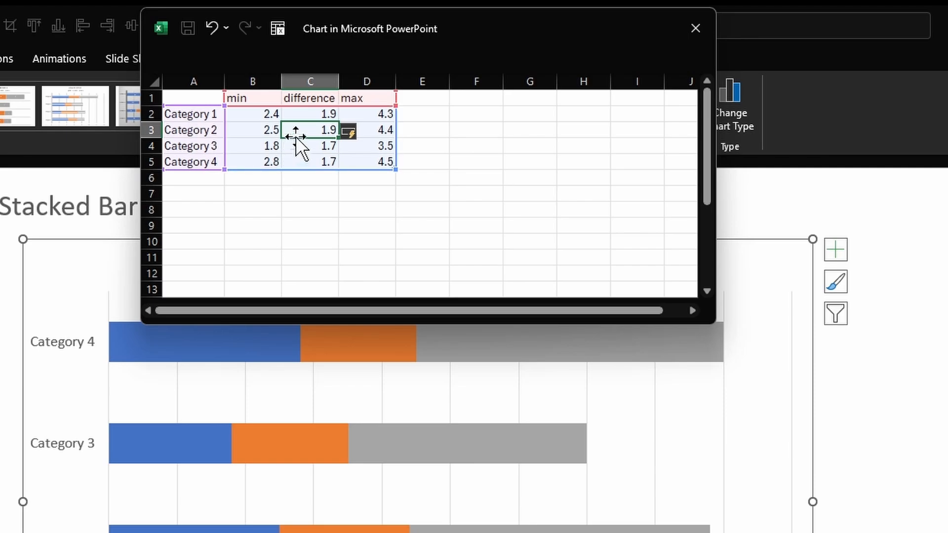
- Leave the chart data and fill the min and max series bars with white
{"action": "left_click", "coordinate": [899, 350]}
{"action": "left_click", "coordinate": [224, 342]}
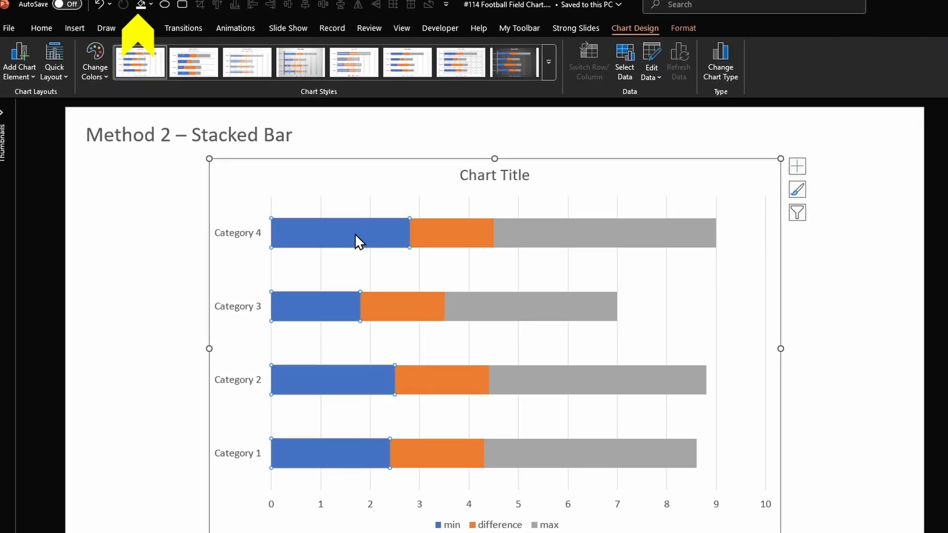
{"action": "left_click", "coordinate": [140, 5]}
{"action": "left_click", "coordinate": [571, 239]}
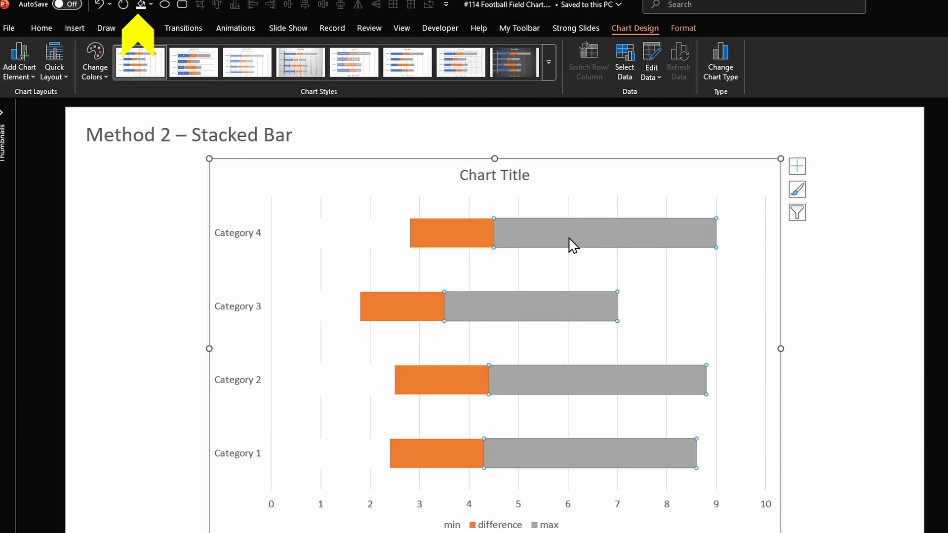
{"action": "left_click", "coordinate": [140, 5]}
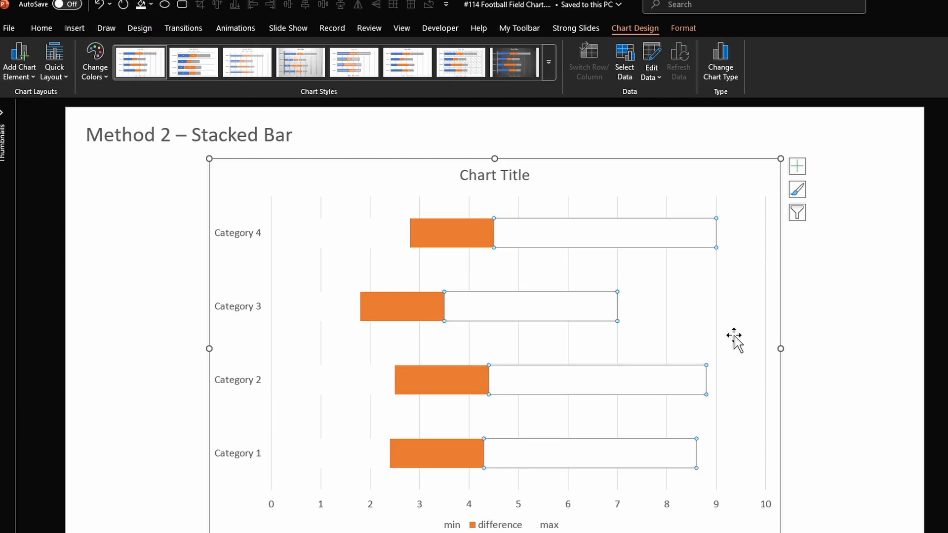
{"action": "left_click", "coordinate": [849, 346]}
- Add data labels to the min series and set their label position to Inside End
{"action": "right_click", "coordinate": [350, 230]}
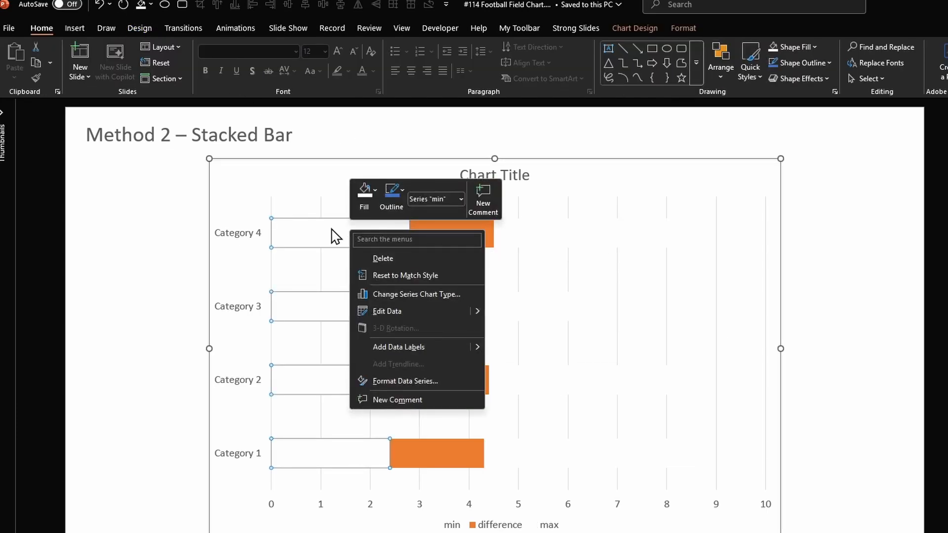
{"action": "left_click", "coordinate": [404, 348]}
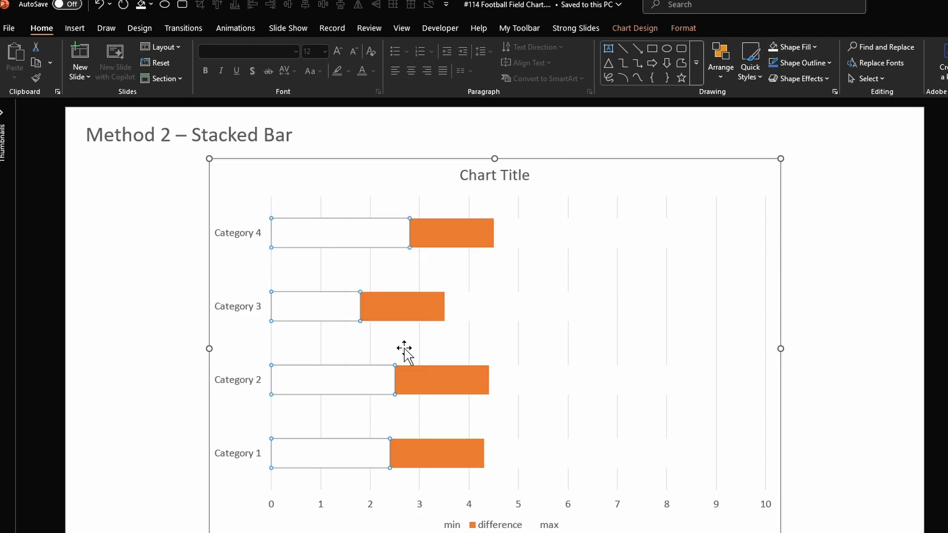
{"action": "left_click", "coordinate": [339, 233]}
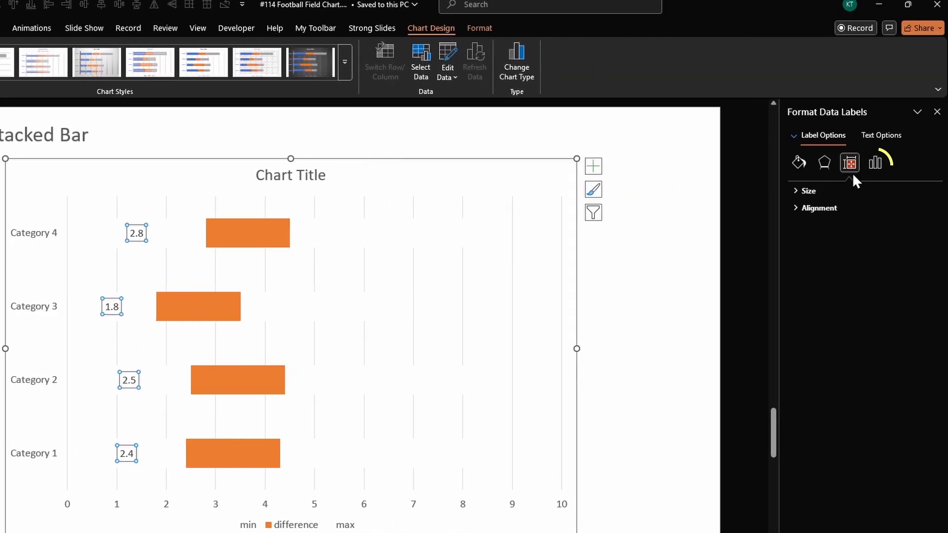
{"action": "left_click", "coordinate": [874, 163]}
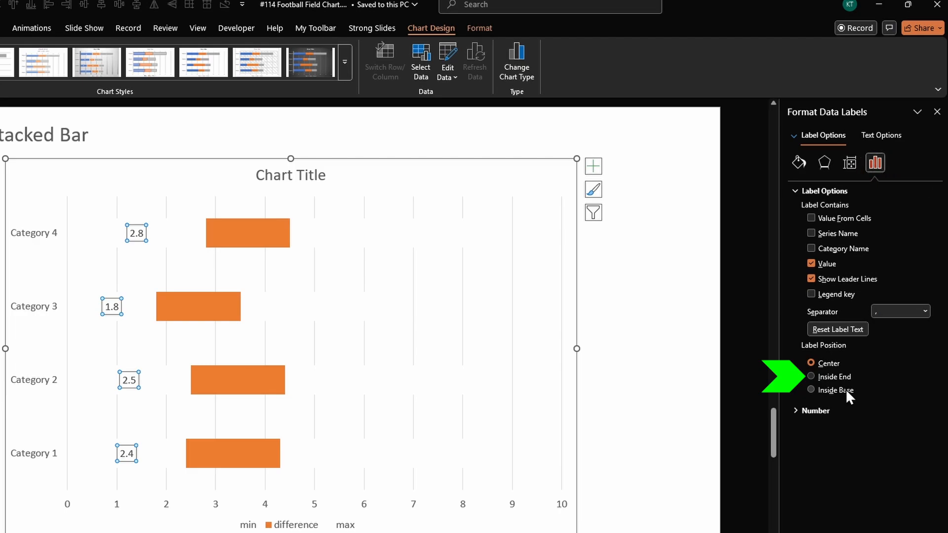
{"action": "left_click", "coordinate": [811, 389]}
- Add data labels to the max series and set their label position to Inside Base
{"action": "left_click", "coordinate": [340, 233]}
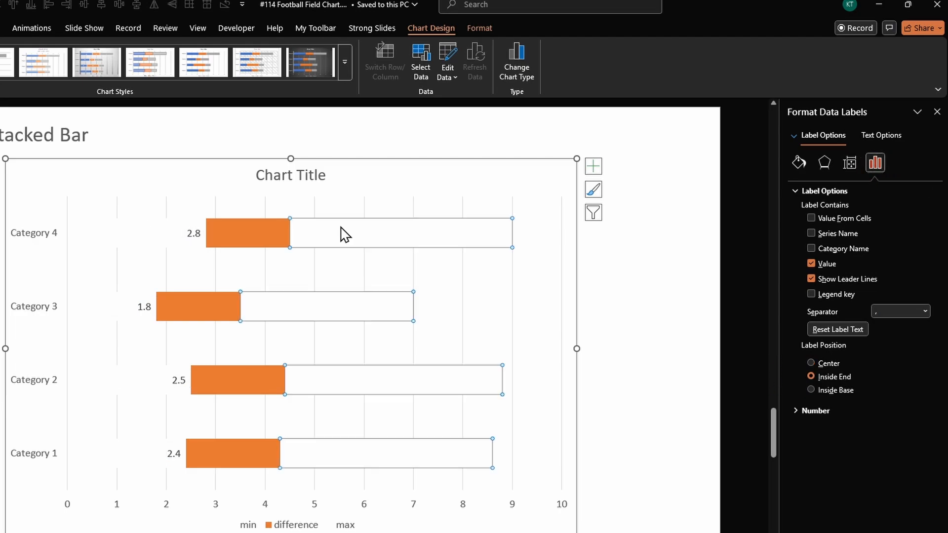
{"action": "right_click", "coordinate": [448, 234]}
{"action": "left_click", "coordinate": [499, 349]}
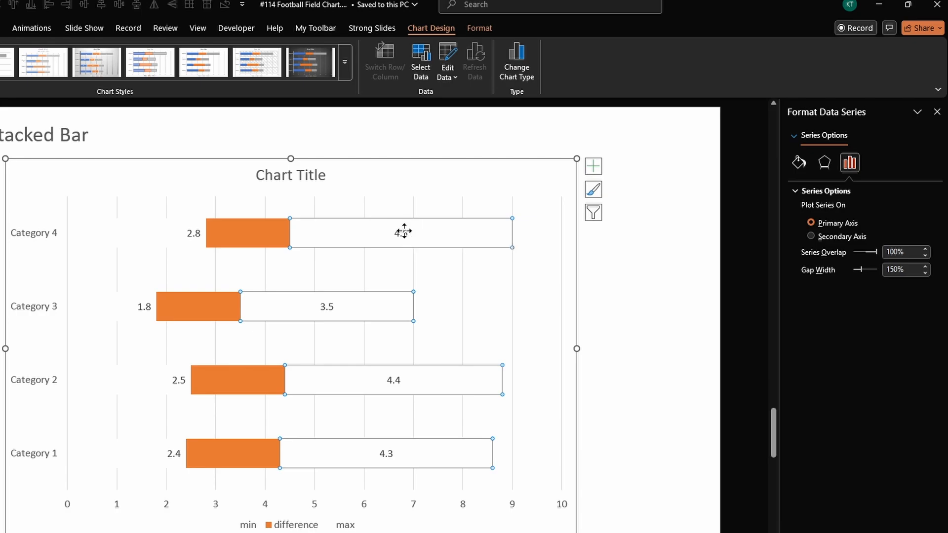
{"action": "left_click", "coordinate": [403, 232]}
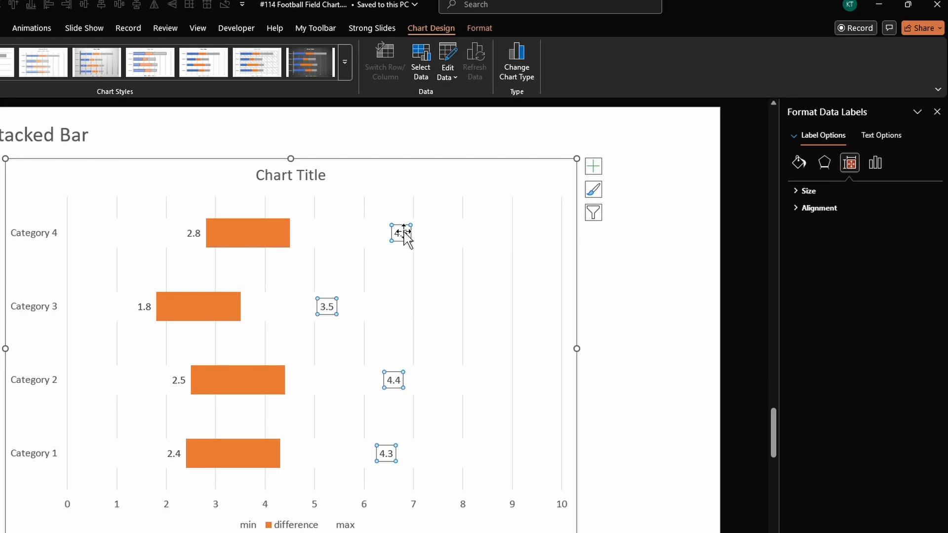
{"action": "left_click", "coordinate": [878, 164]}
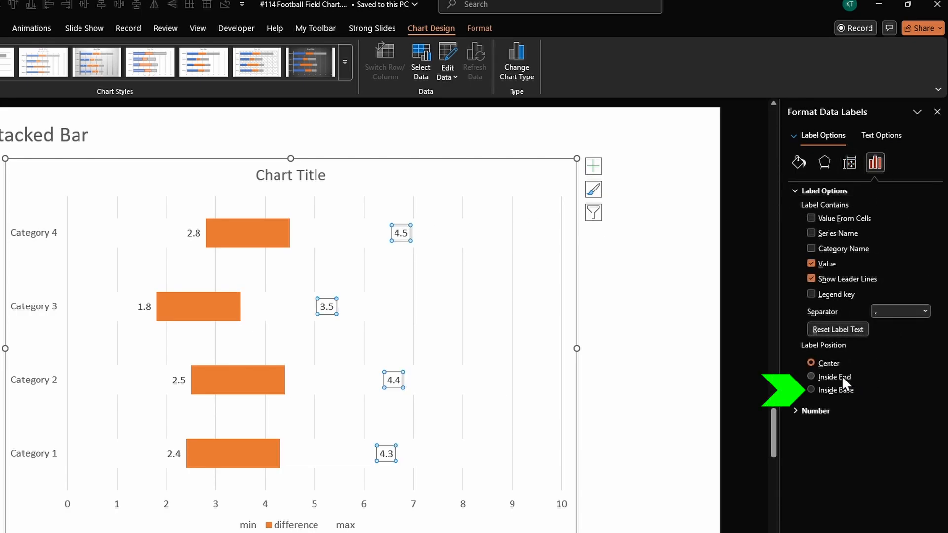
{"action": "left_click", "coordinate": [836, 386]}
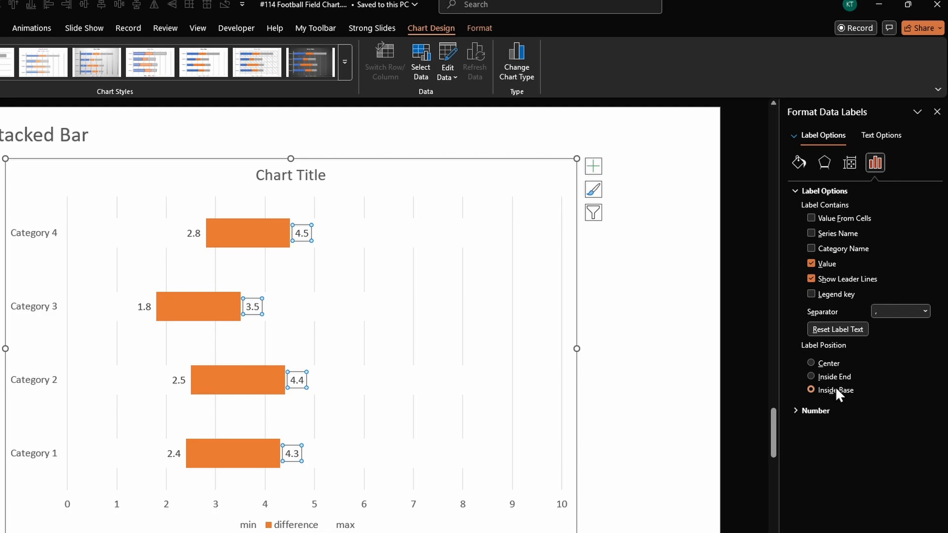
{"action": "left_click", "coordinate": [663, 333]}
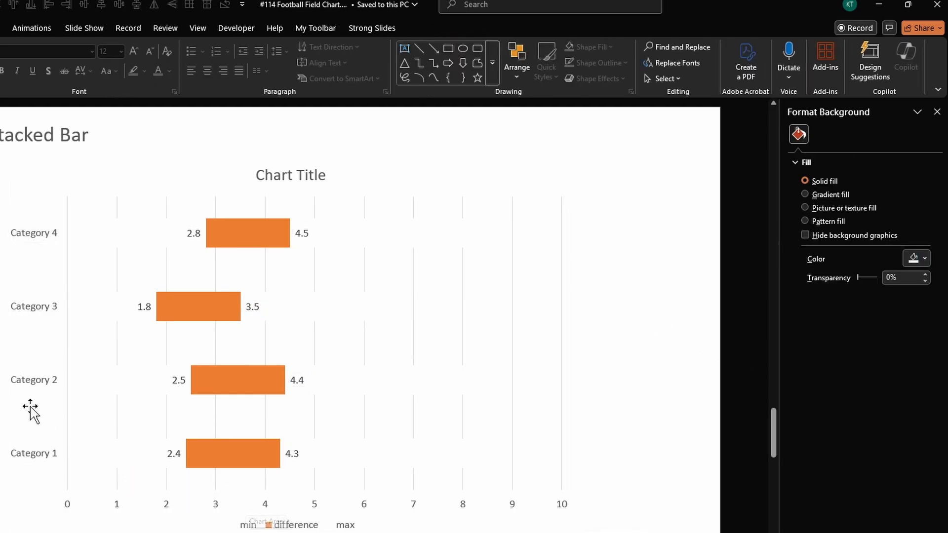
- Put the vertical axis categories in reverse order and have the horizontal axis cross at the maximum category
{"action": "left_click", "coordinate": [21, 239]}
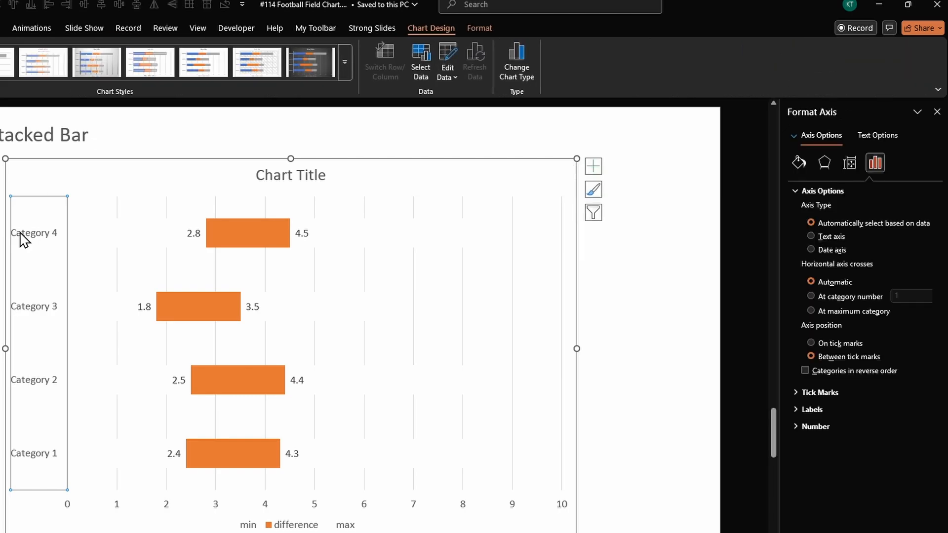
{"action": "left_click", "coordinate": [844, 369]}
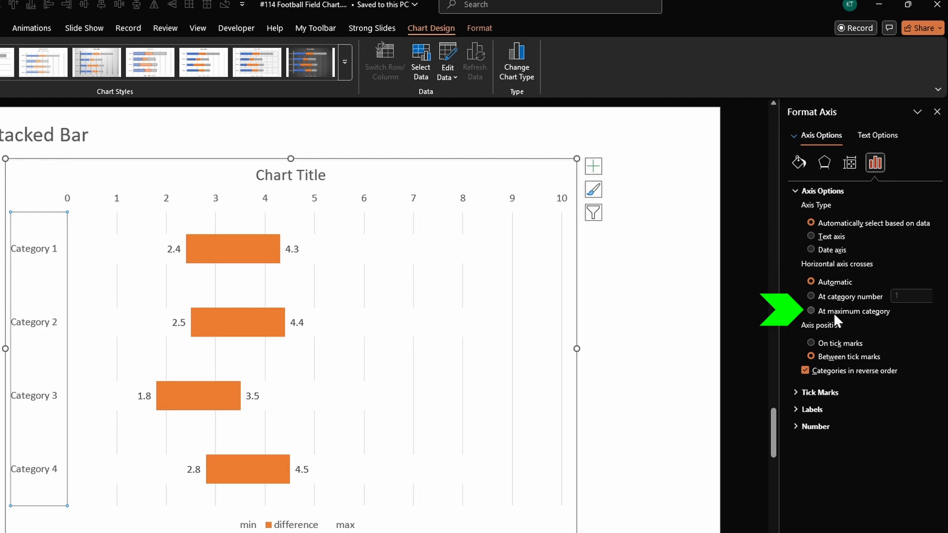
{"action": "left_click", "coordinate": [855, 311]}
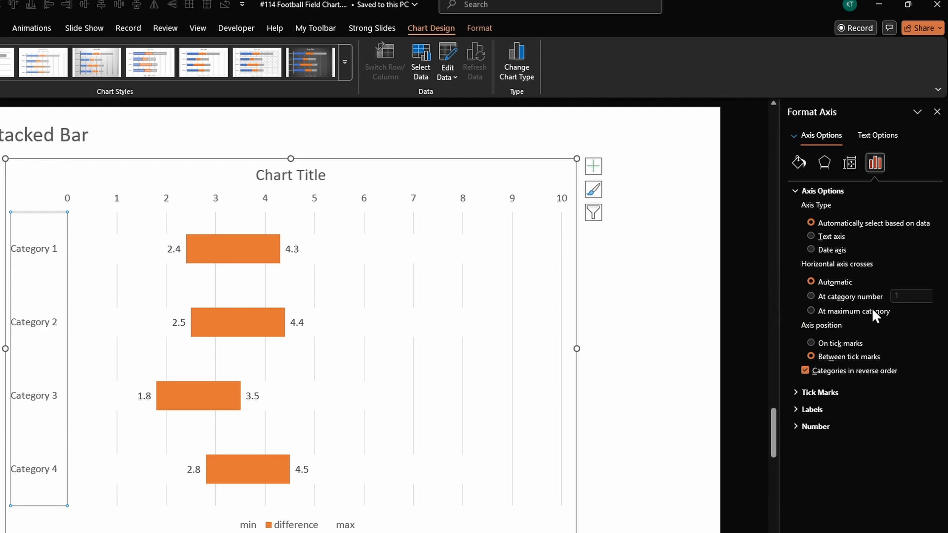
- Give the horizontal value axis a solid black line
{"action": "left_click", "coordinate": [512, 505]}
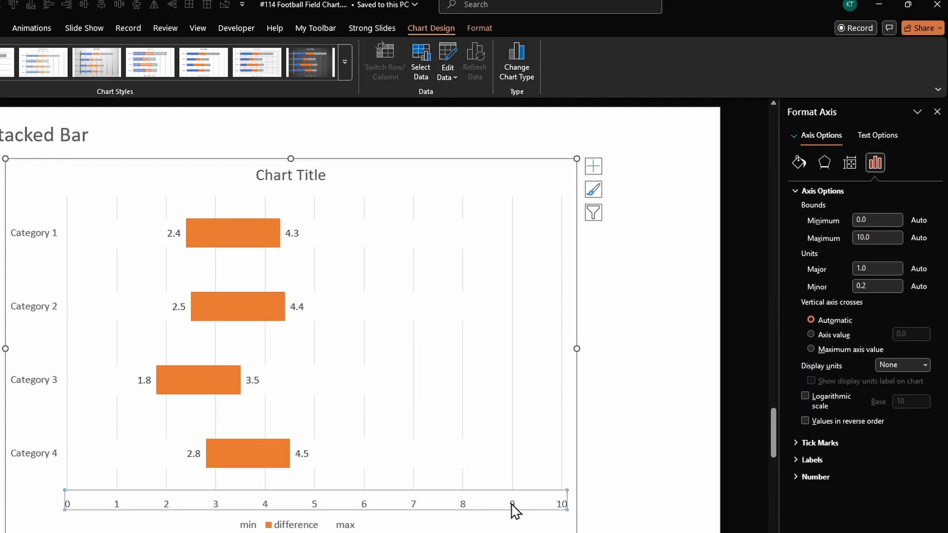
{"action": "left_click", "coordinate": [797, 162]}
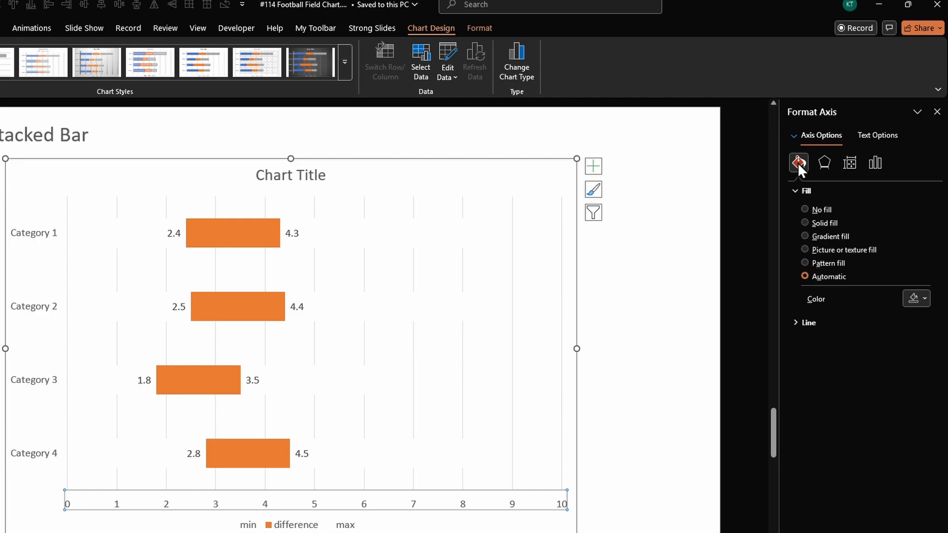
{"action": "left_click", "coordinate": [869, 322]}
{"action": "left_click", "coordinate": [913, 403]}
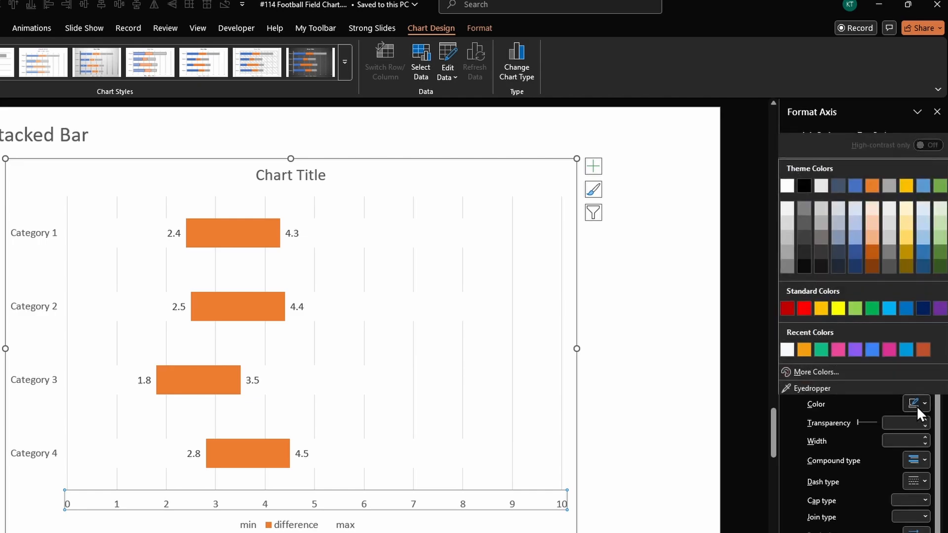
{"action": "left_click", "coordinate": [810, 182]}
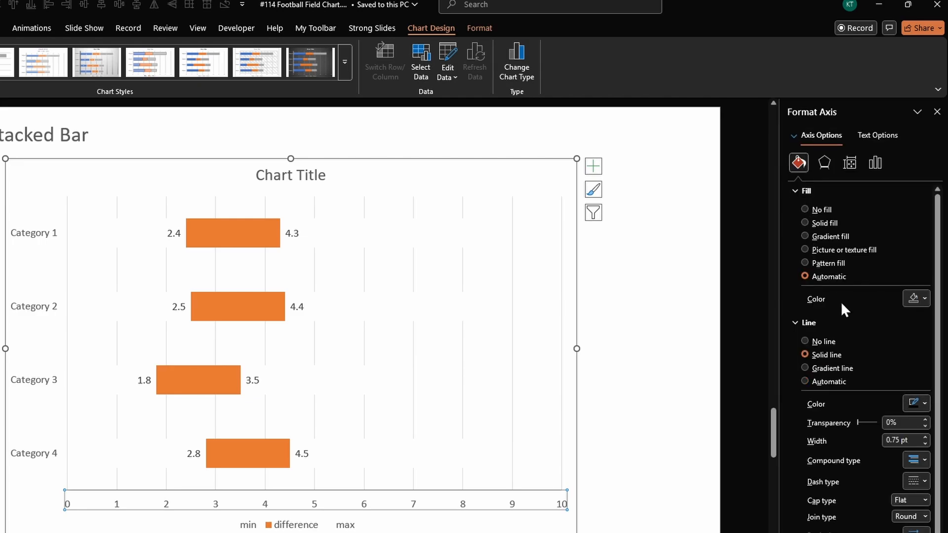
- Set both the major and minor tick marks of the horizontal value axis to Inside
{"action": "left_click", "coordinate": [881, 165]}
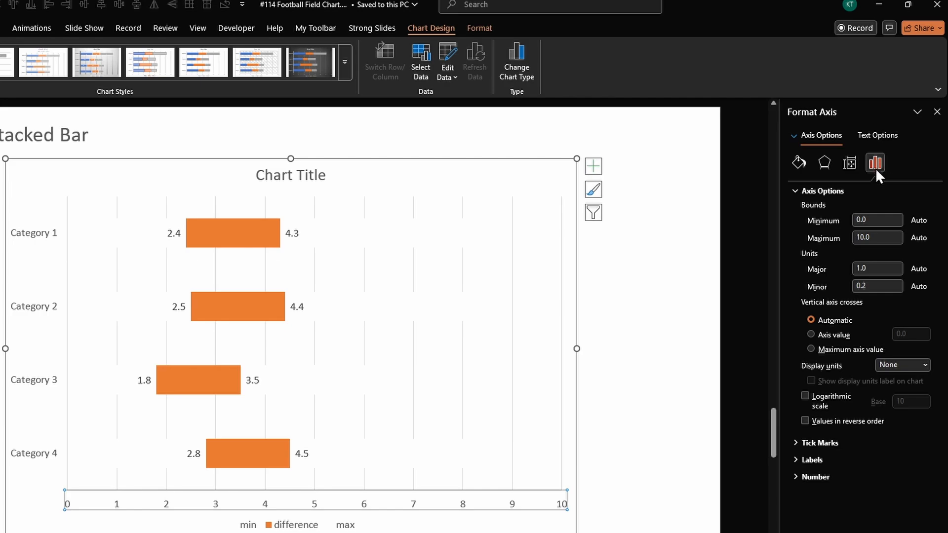
{"action": "left_click", "coordinate": [809, 442]}
{"action": "left_click", "coordinate": [909, 223]}
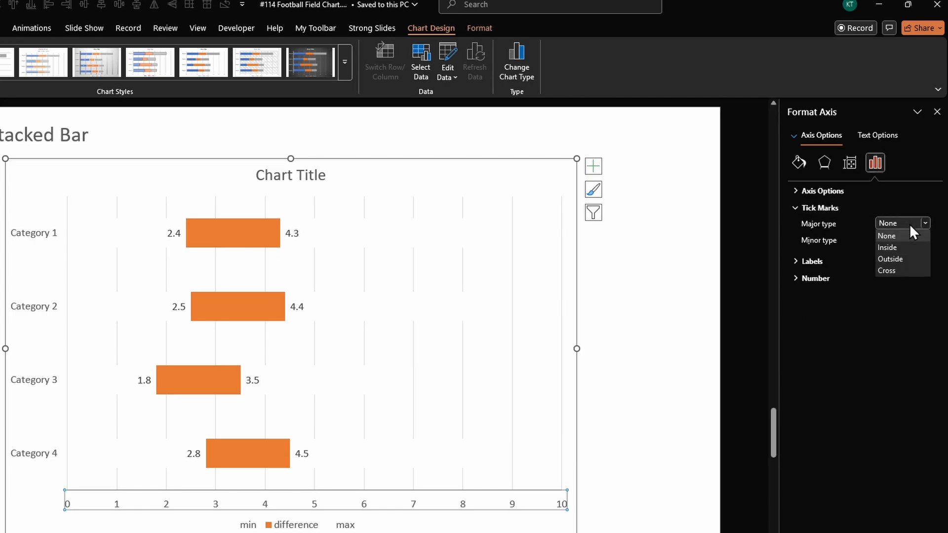
{"action": "left_click", "coordinate": [895, 248]}
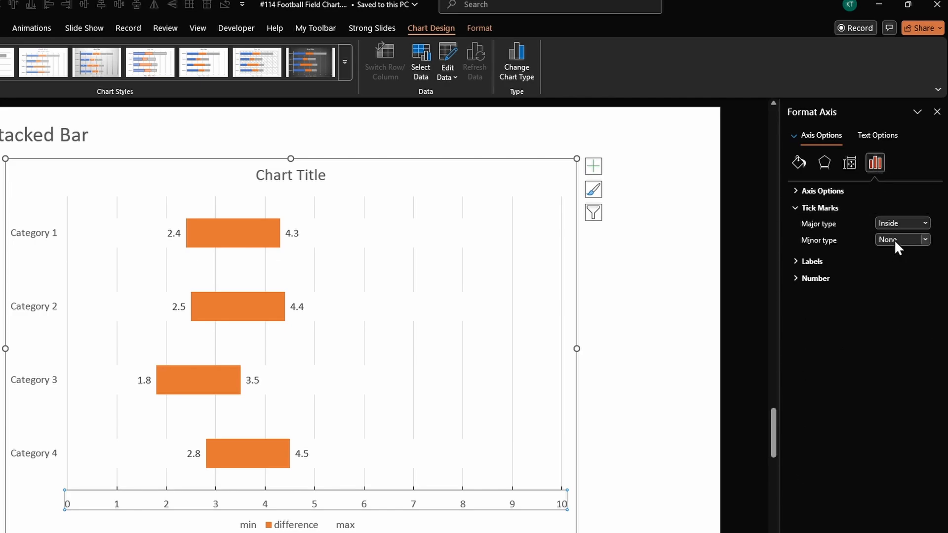
{"action": "left_click", "coordinate": [893, 239]}
{"action": "left_click", "coordinate": [896, 264]}
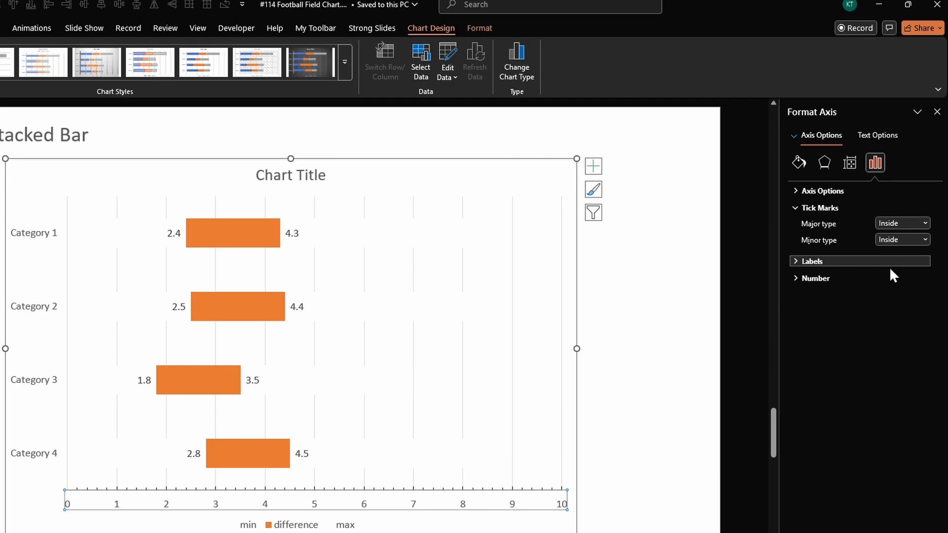
{"action": "left_click", "coordinate": [680, 372]}
- Fill the difference series bars with the blue theme colour
{"action": "left_click", "coordinate": [255, 238]}
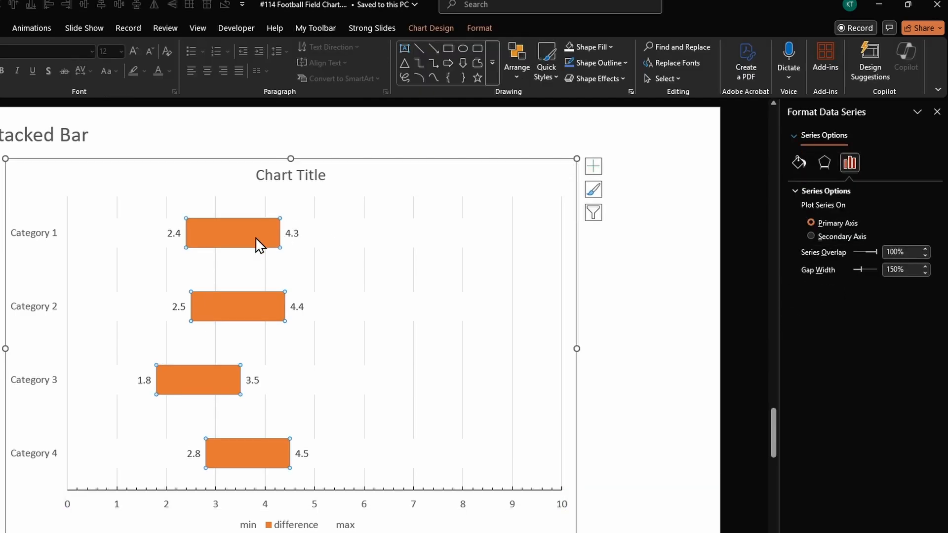
{"action": "left_click", "coordinate": [594, 44]}
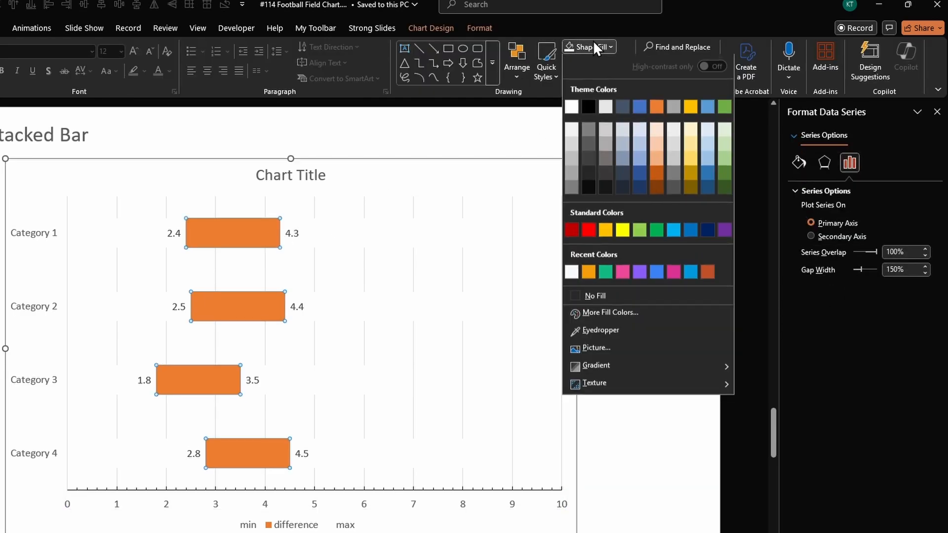
{"action": "left_click", "coordinate": [641, 107]}
- Delete the chart title and the legend from the stacked bar chart
{"action": "left_click", "coordinate": [306, 175]}
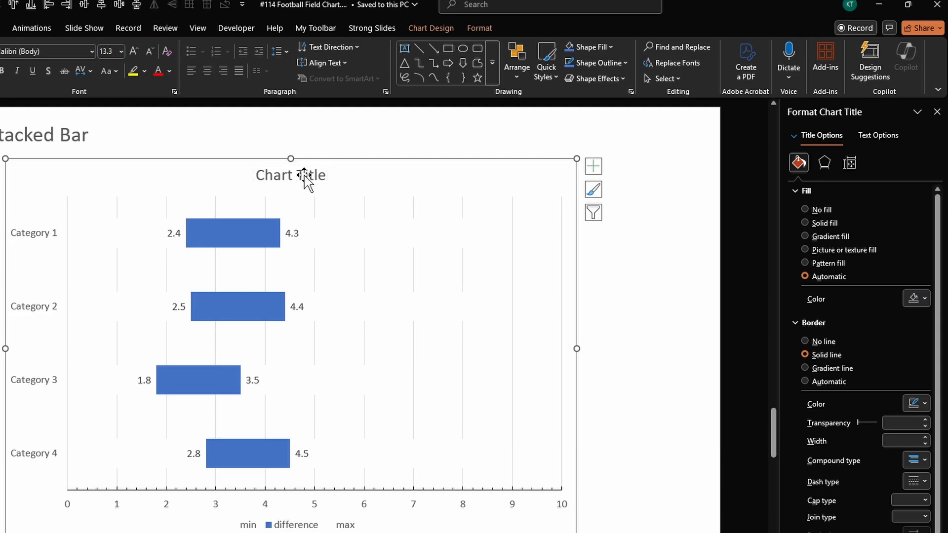
{"action": "key", "text": "Delete"}
{"action": "left_click", "coordinate": [325, 525]}
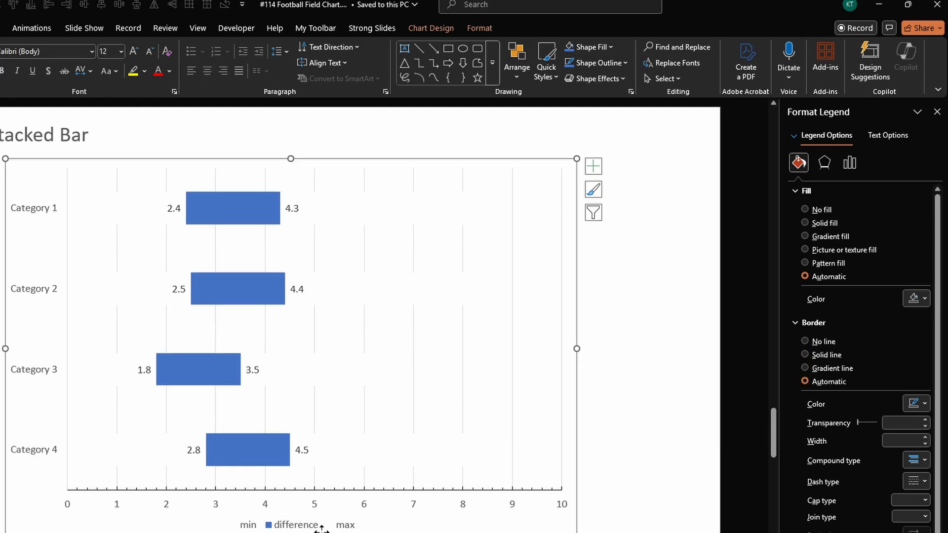
{"action": "key", "text": "Delete"}
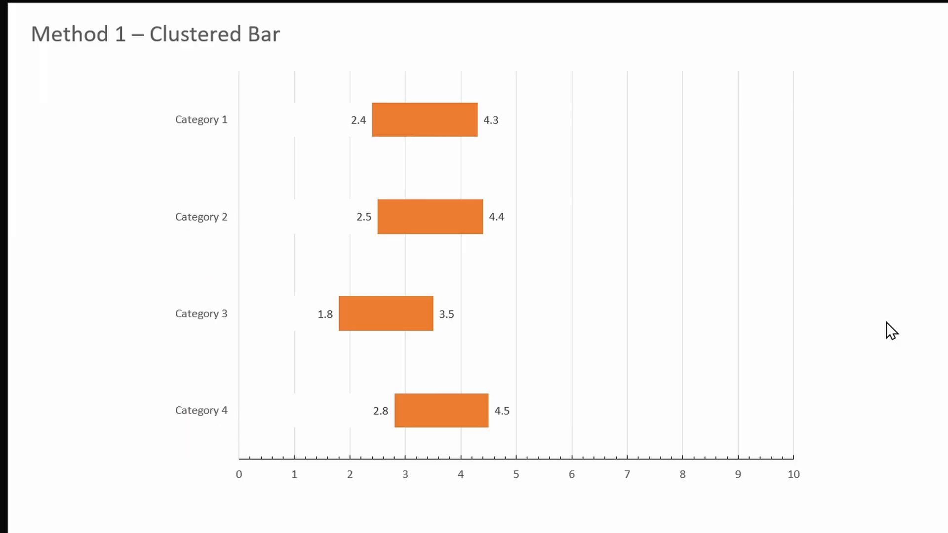
- Draw a straight vertical line across the clustered bar chart's plot area and align it with value 3 on the horizontal axis
{"action": "key", "text": "Right"}
{"action": "key", "text": "Left"}
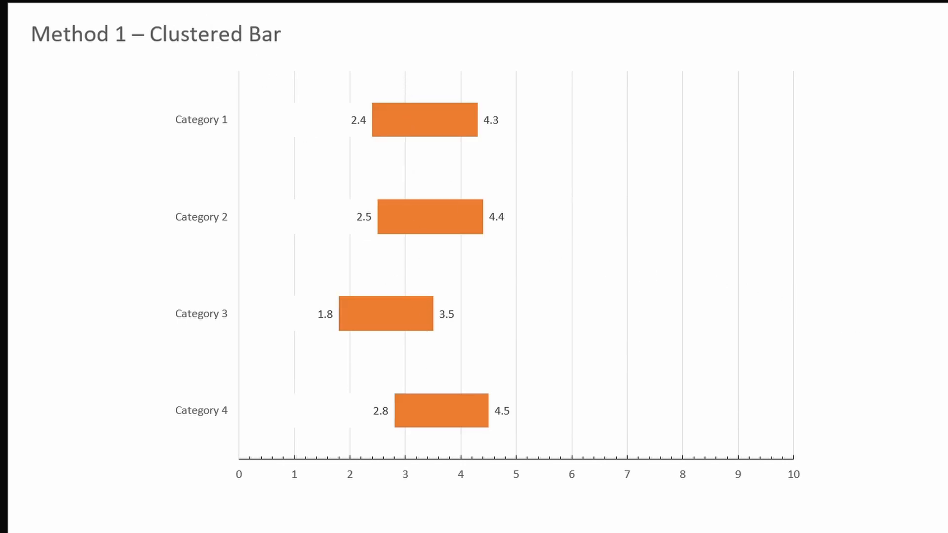
{"action": "key", "text": "Escape"}
{"action": "left_click", "coordinate": [252, 58]}
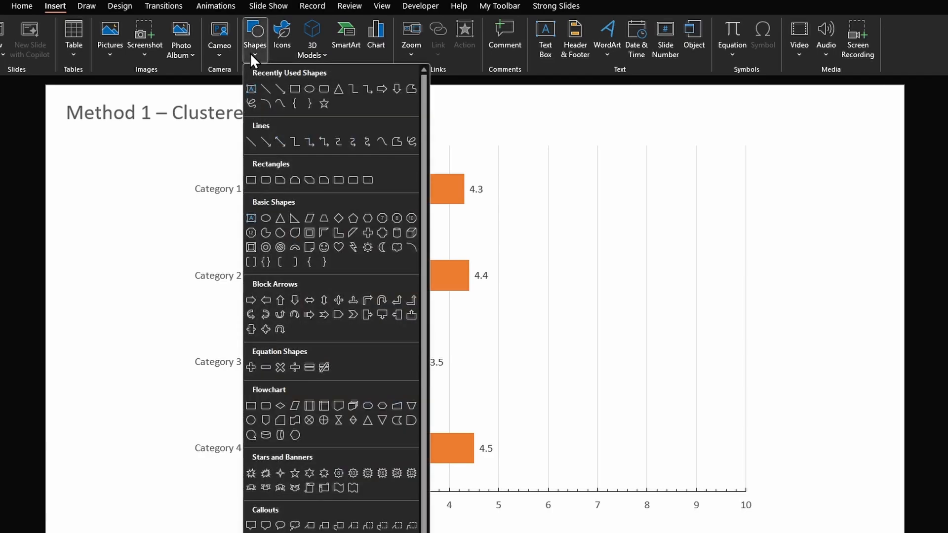
{"action": "left_click", "coordinate": [265, 90]}
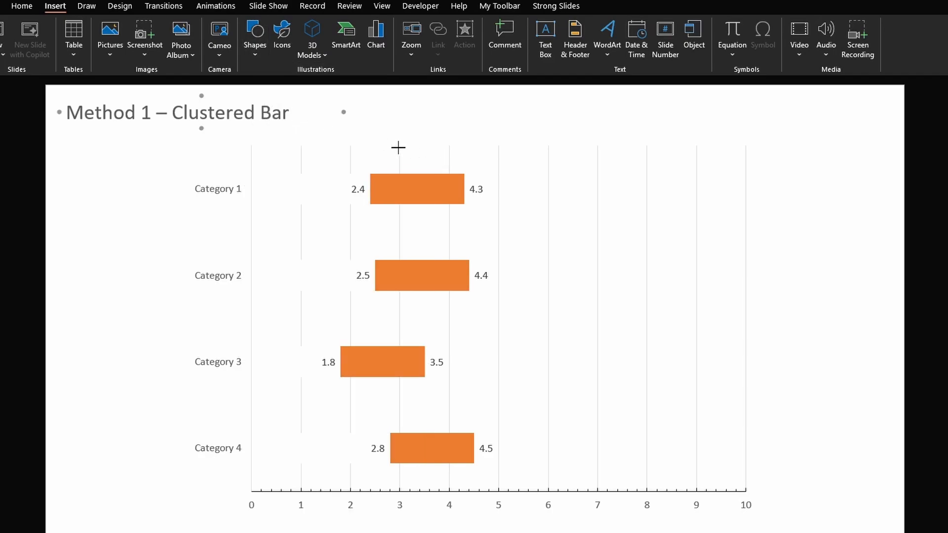
{"action": "mouse_move", "coordinate": [397, 148]}
{"action": "left_mouse_down"}
{"action": "mouse_move", "coordinate": [390, 493]}
{"action": "mouse_move", "coordinate": [397, 492]}
{"action": "left_mouse_up"}
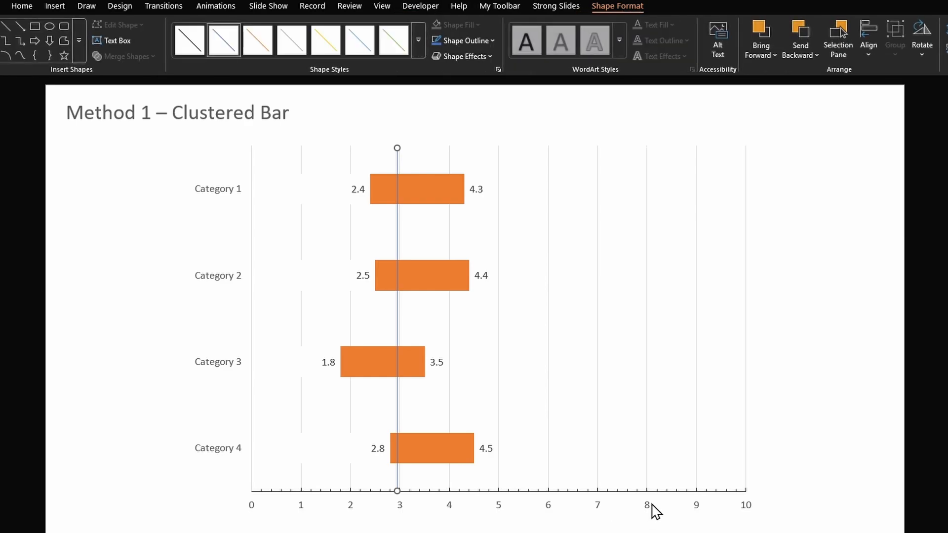
{"action": "key", "text": "Right"}
{"action": "left_click", "coordinate": [835, 339]}
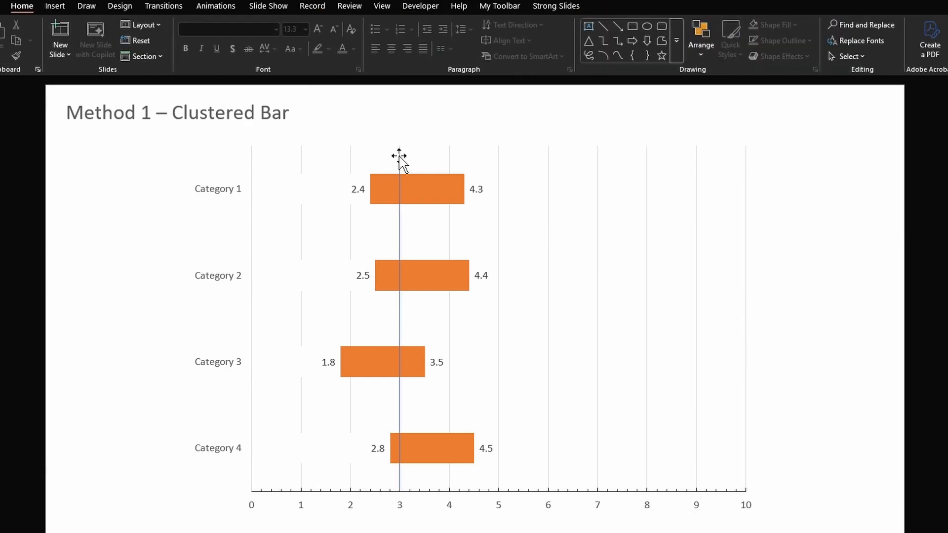
- Duplicate the vertical line at value 3.5 on the horizontal axis and give the copy a green outline
{"action": "left_click_drag", "start_coordinate": [398, 156], "coordinate": [425, 156]}
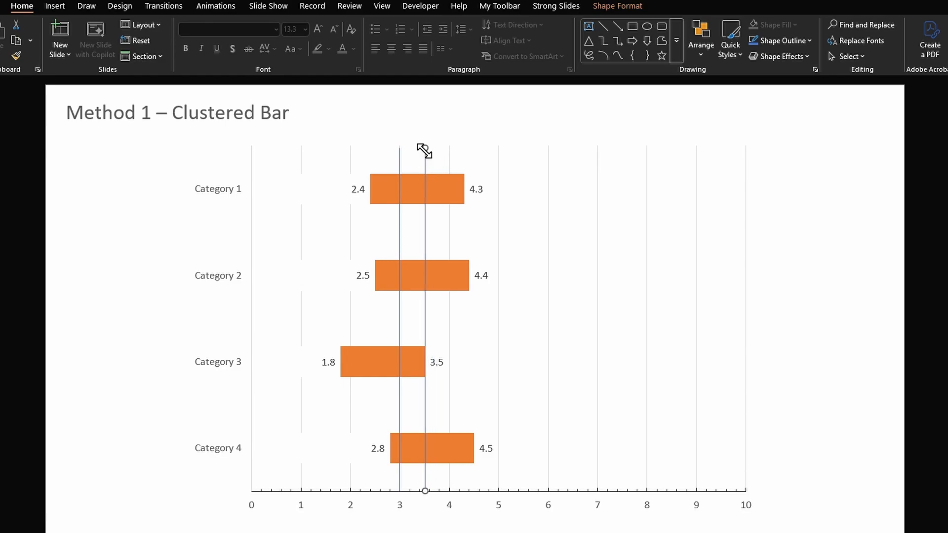
{"action": "left_click", "coordinate": [787, 47]}
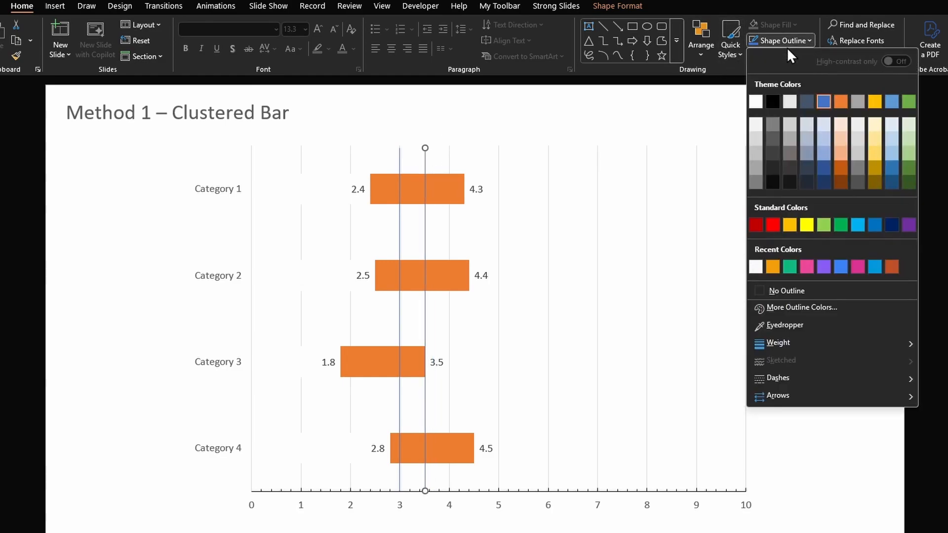
{"action": "left_click", "coordinate": [908, 102]}
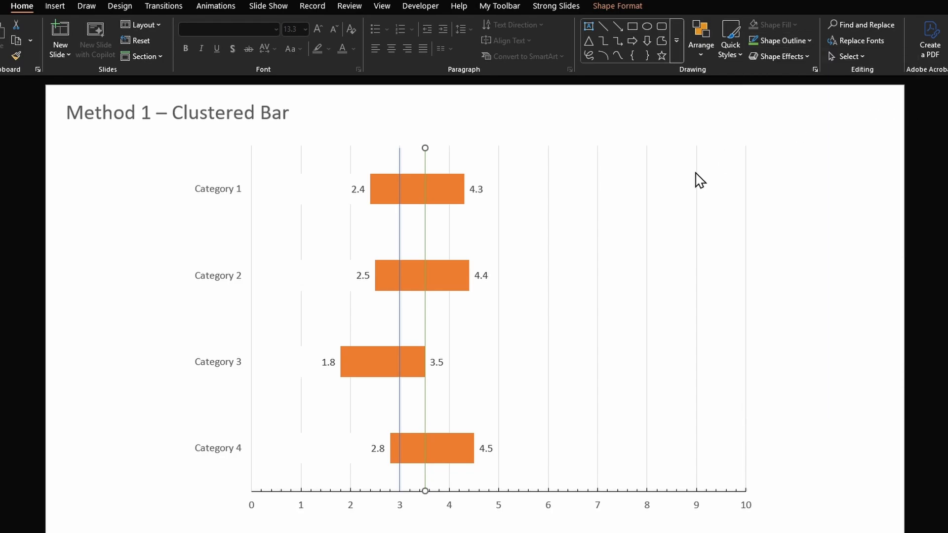
- Send both vertical lines behind the clustered bar chart and delete the chart's vertical gridlines
{"action": "right_click", "coordinate": [398, 159]}
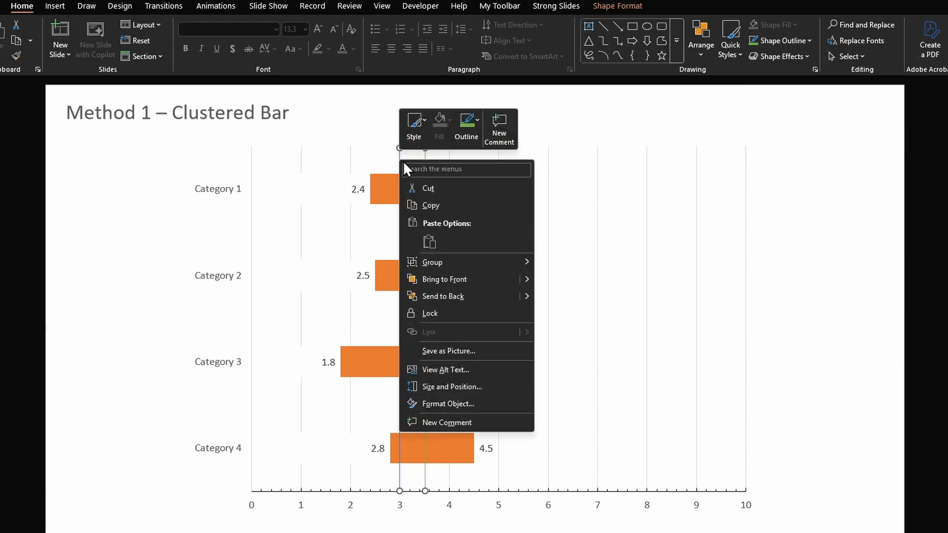
{"action": "left_click", "coordinate": [443, 296]}
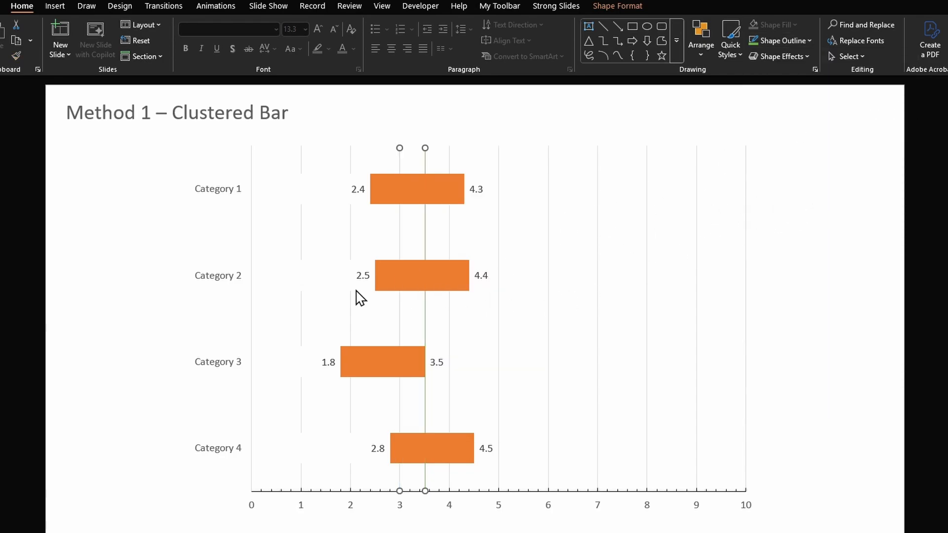
{"action": "left_click", "coordinate": [365, 315]}
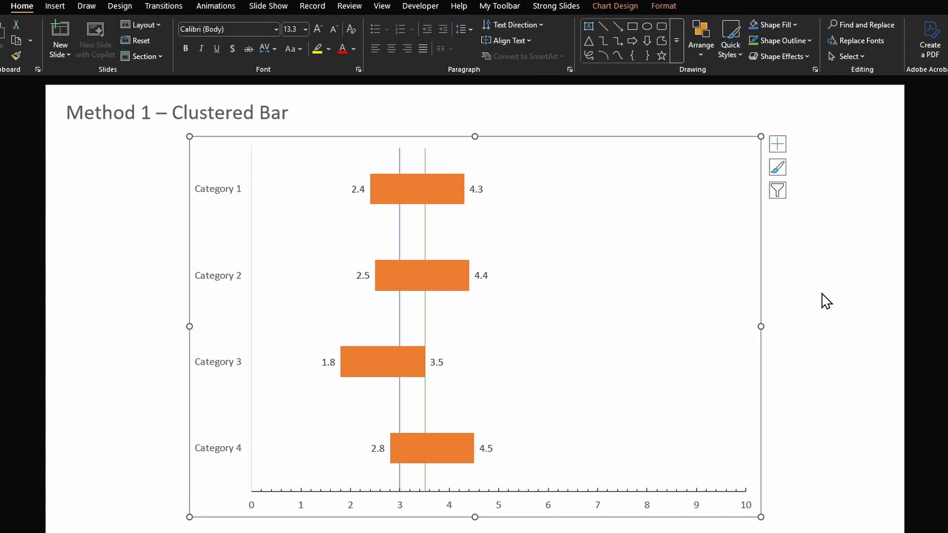
{"action": "left_click", "coordinate": [697, 325]}
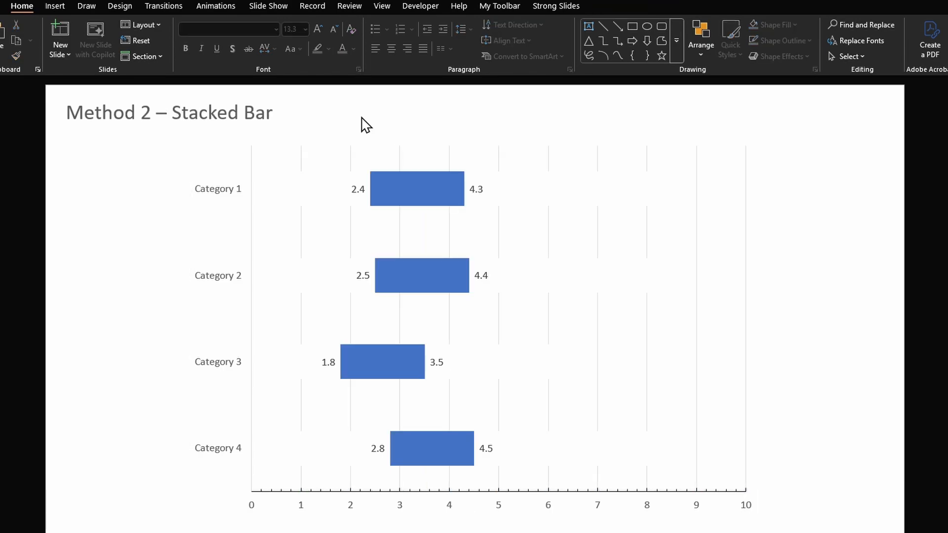
- On the Method 2 slide, send the two vertical lines behind the stacked bar chart and delete its vertical gridlines
{"action": "right_click", "coordinate": [400, 148]}
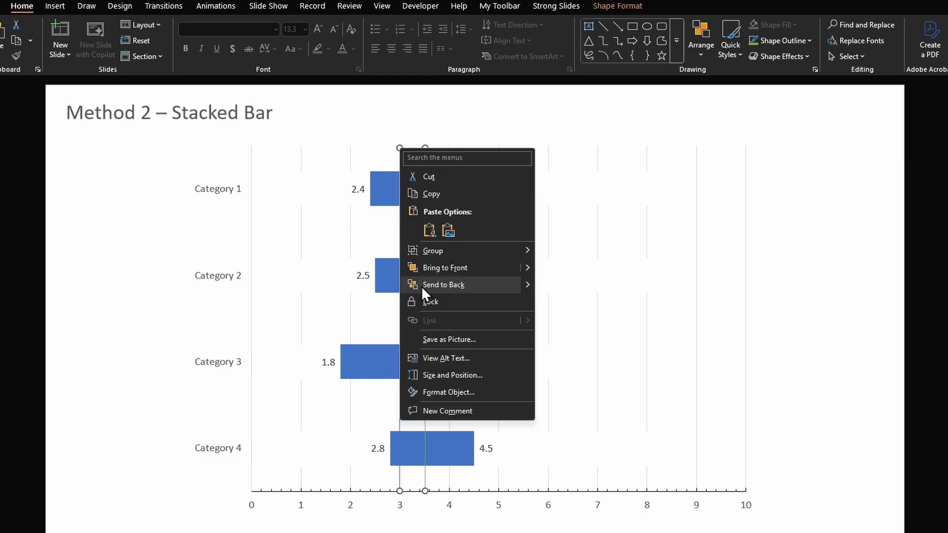
{"action": "left_click", "coordinate": [422, 286]}
{"action": "left_click", "coordinate": [648, 226]}
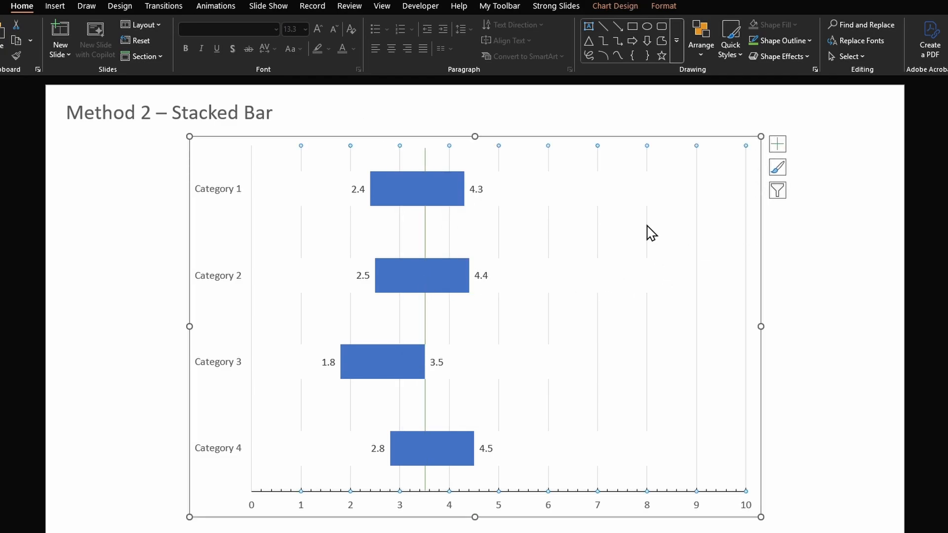
{"action": "key", "text": "Delete"}
{"action": "key", "text": "Escape"}
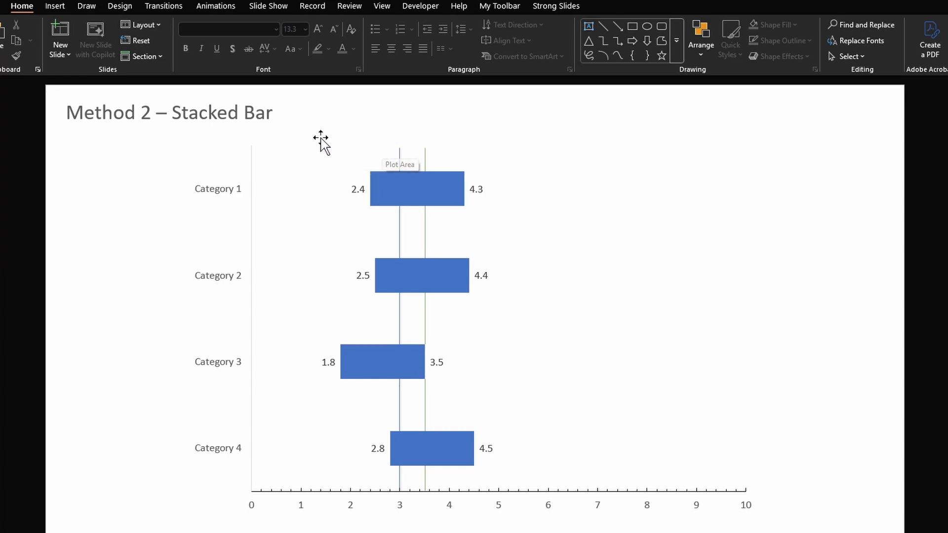
- Paste a "Current" label above the line at 3, then duplicate it beside the original and change the copy's text to "Target"
{"action": "key", "text": "ctrl+v"}
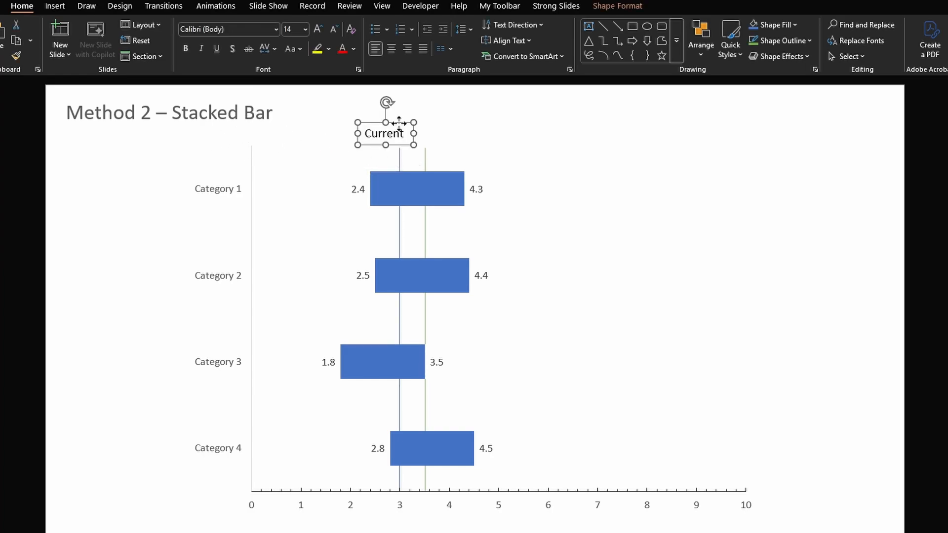
{"action": "left_click_drag", "start_coordinate": [400, 129], "coordinate": [455, 131]}
{"action": "key", "text": "F2"}
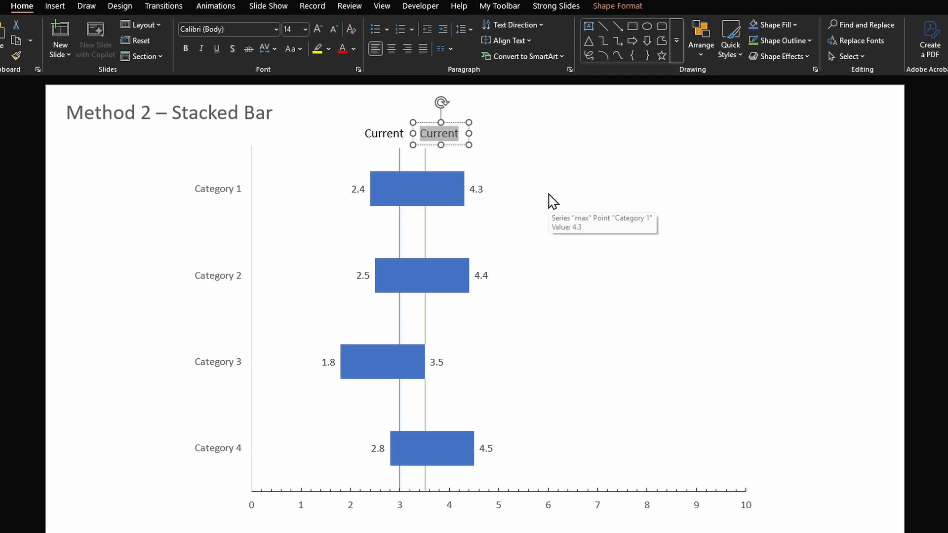
{"action": "type", "text": "Target"}
- Set the width of both vertical reference lines to 1.5 pt
{"action": "left_click_drag", "start_coordinate": [470, 531], "coordinate": [377, 134]}
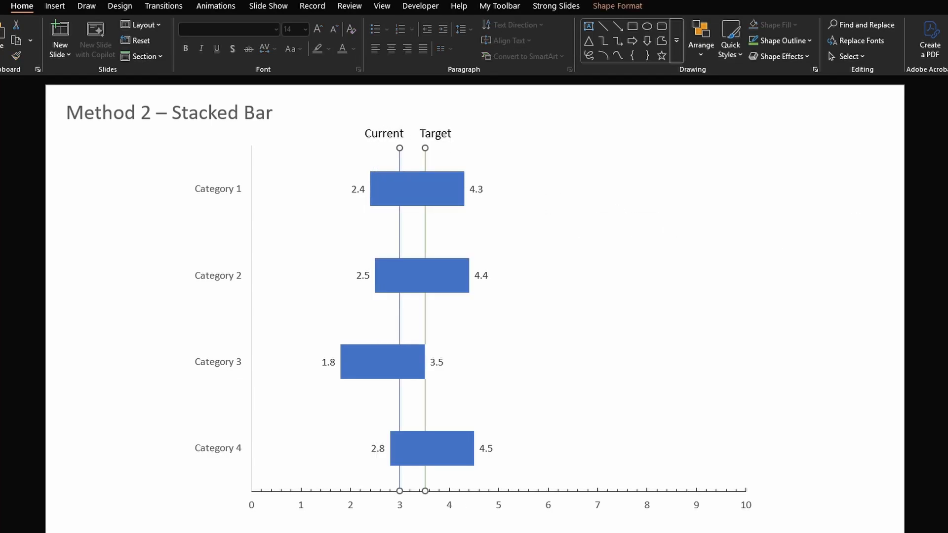
{"action": "left_click_drag", "start_coordinate": [924, 339], "coordinate": [861, 336]}
{"action": "type", "text": "1."}
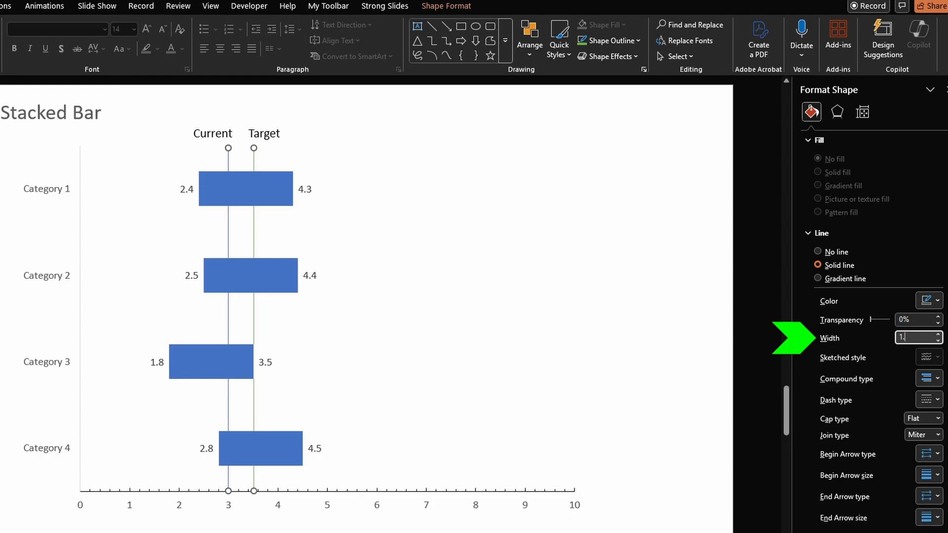
{"action": "type", "text": "5"}
{"action": "key", "text": "Tab"}
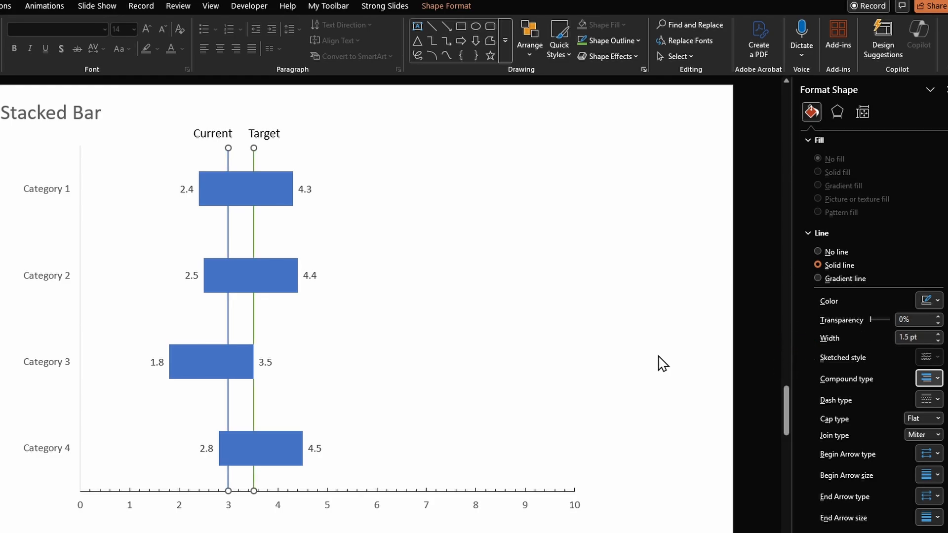
- Give the vertical line under the "Current" label a red outline and a dashed line style
{"action": "left_click_drag", "start_coordinate": [248, 529], "coordinate": [193, 133]}
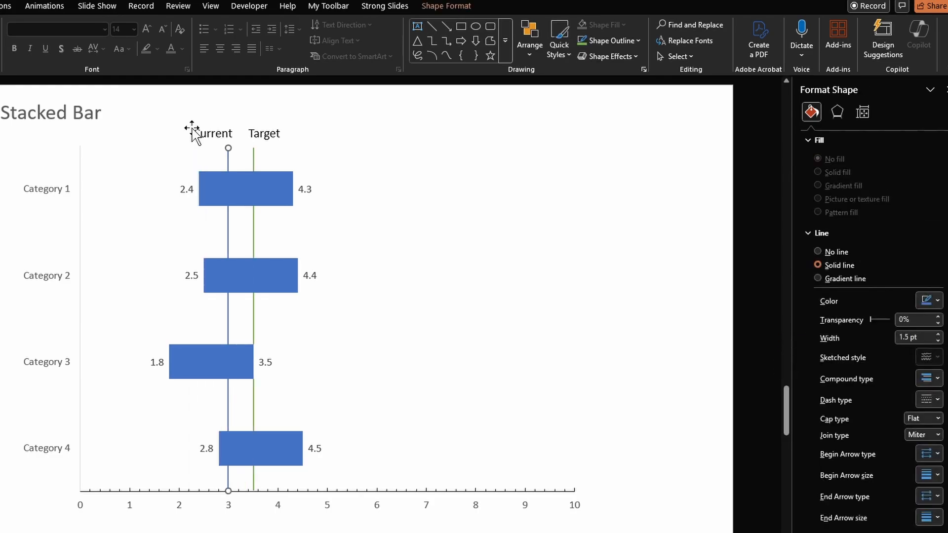
{"action": "left_click", "coordinate": [611, 40]}
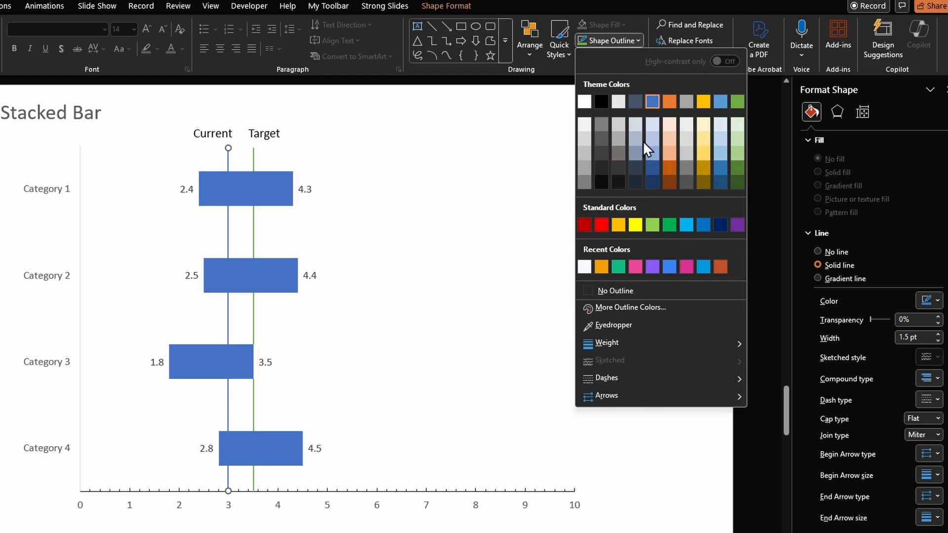
{"action": "left_click", "coordinate": [605, 227]}
{"action": "left_click", "coordinate": [928, 399]}
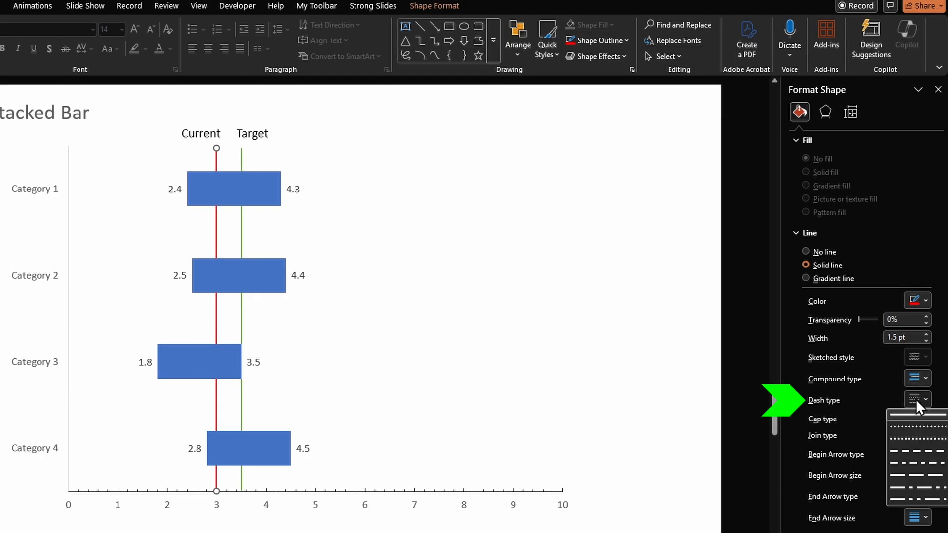
{"action": "left_click", "coordinate": [905, 450]}
{"action": "left_click", "coordinate": [649, 351]}
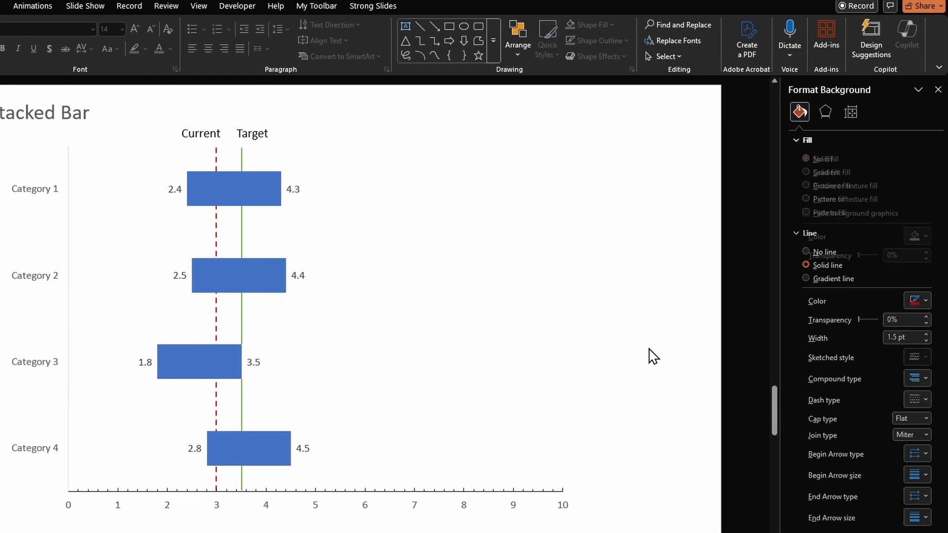
- Copy the two labels and formatted reference lines to the clustered bar slide and send them behind the chart
{"action": "key", "text": "ctrl+a"}
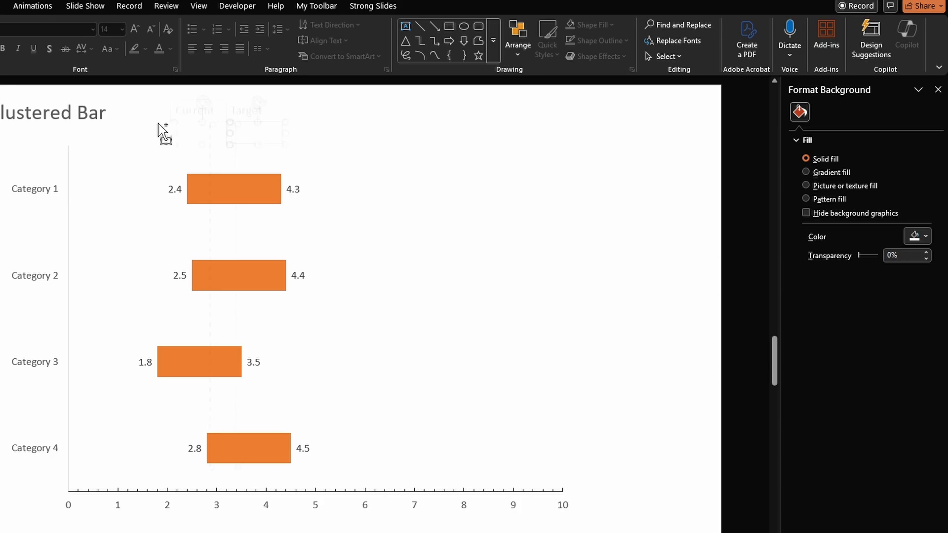
{"action": "key", "text": "ctrl+a"}
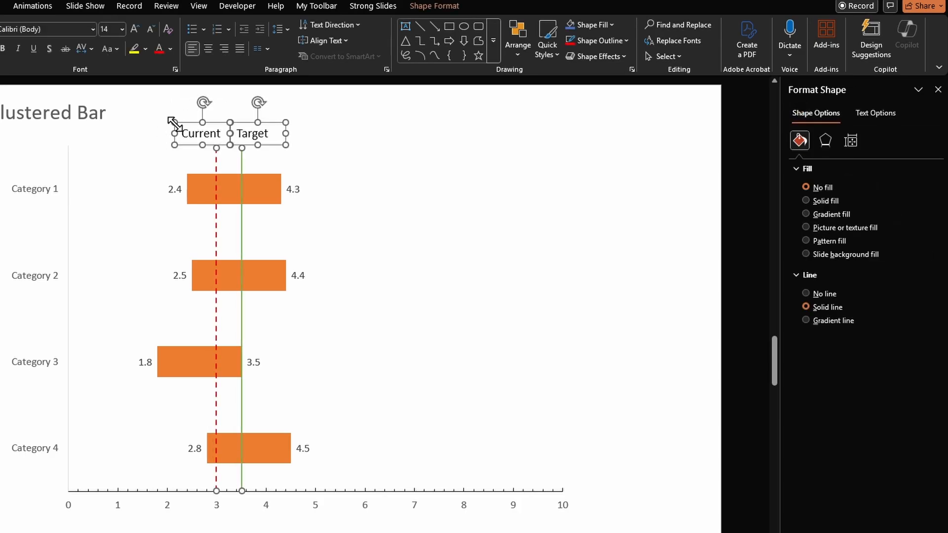
{"action": "right_click", "coordinate": [216, 147]}
{"action": "left_click", "coordinate": [265, 286]}
{"action": "left_click", "coordinate": [685, 329]}
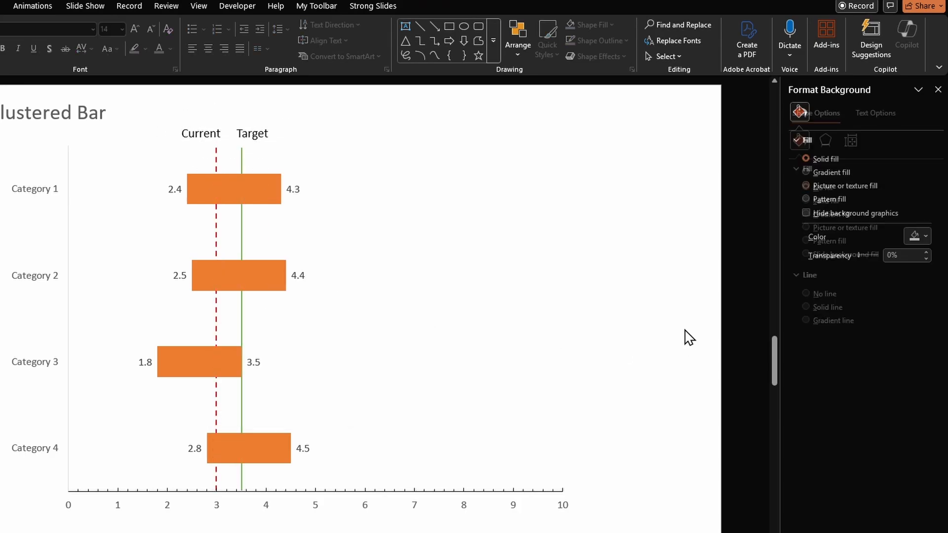